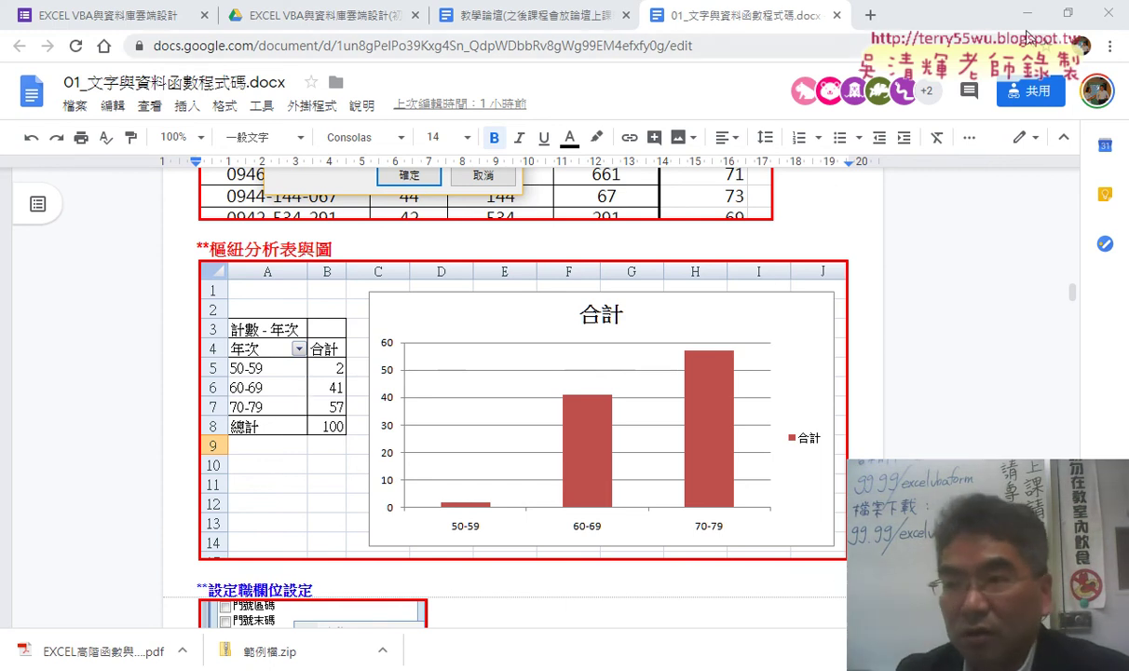
Leave the Google Doc's decade pivot example for the Excel 綜合練習 (TEXT) sheet
{"action": "key", "text": "alt+Tab"}
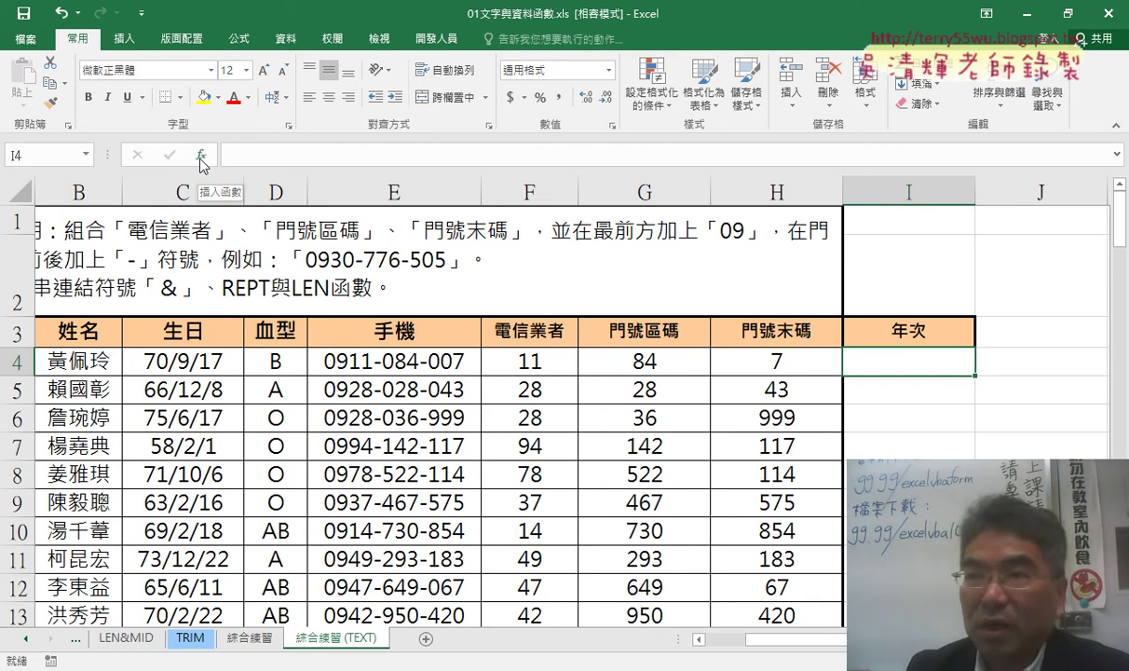
{"action": "left_click", "coordinate": [192, 368]}
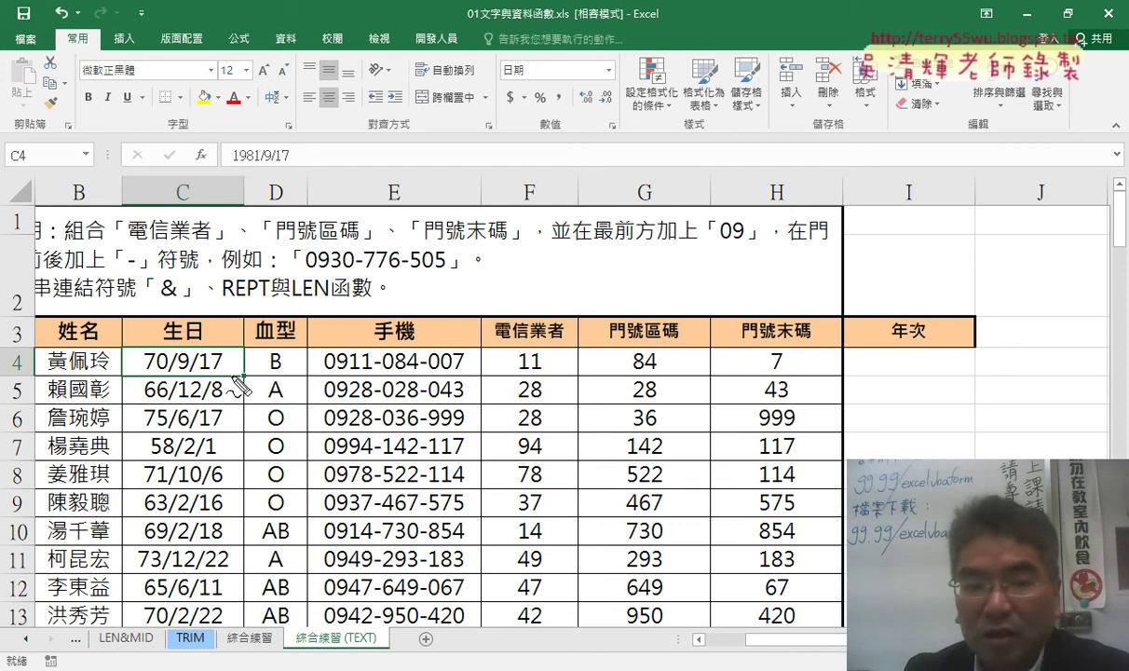
{"action": "mouse_move", "coordinate": [234, 372]}
{"action": "left_mouse_down"}
{"action": "mouse_move", "coordinate": [126, 359]}
{"action": "mouse_move", "coordinate": [237, 373]}
{"action": "left_mouse_up"}
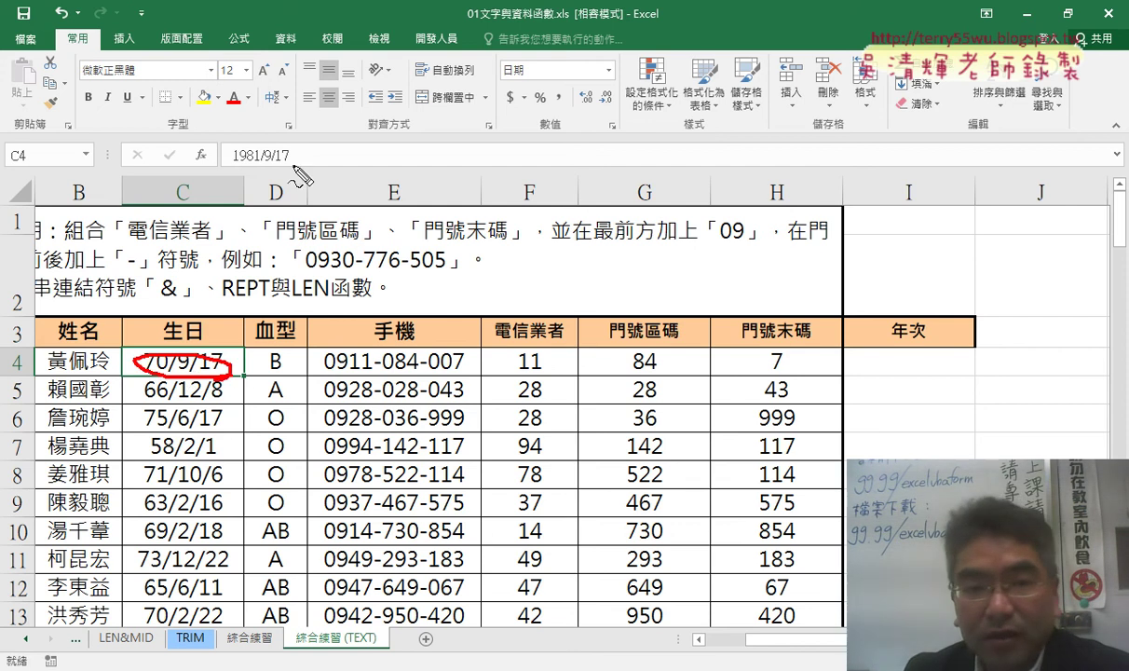
{"action": "left_click_drag", "start_coordinate": [295, 163], "coordinate": [230, 167]}
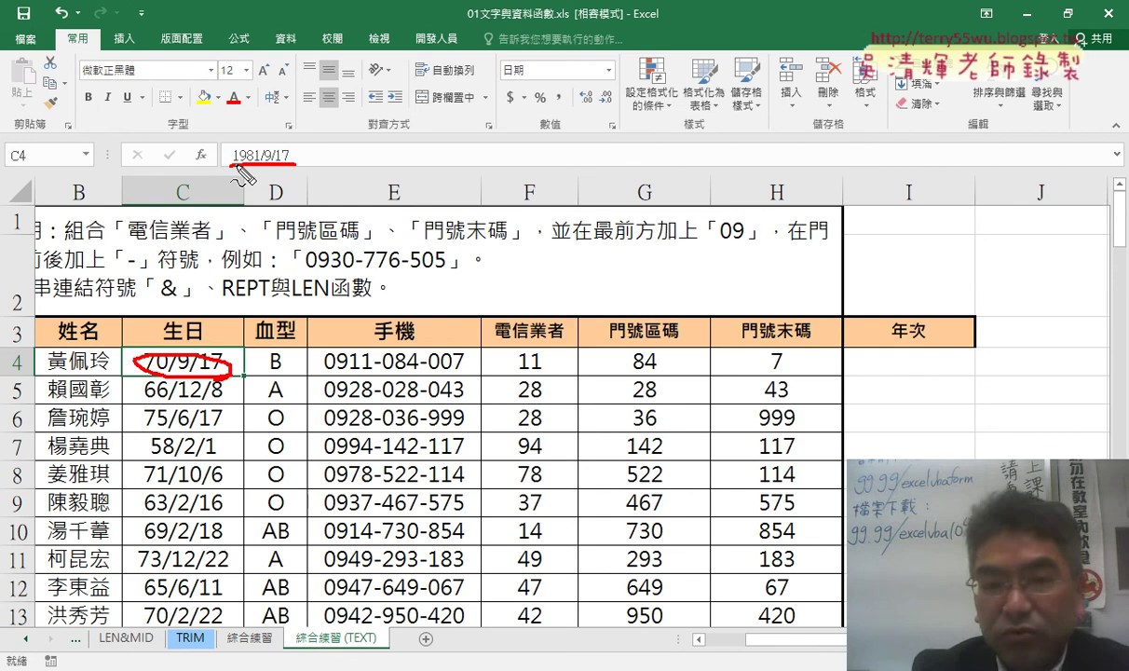
{"action": "key", "text": "Escape"}
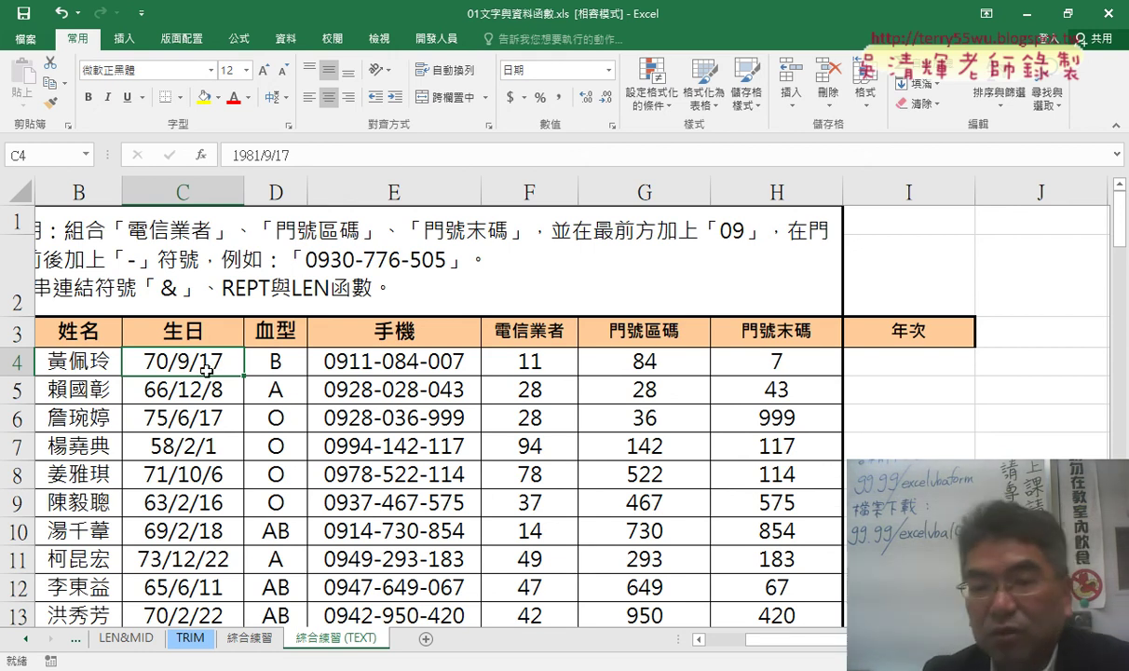
{"action": "left_click", "coordinate": [859, 361]}
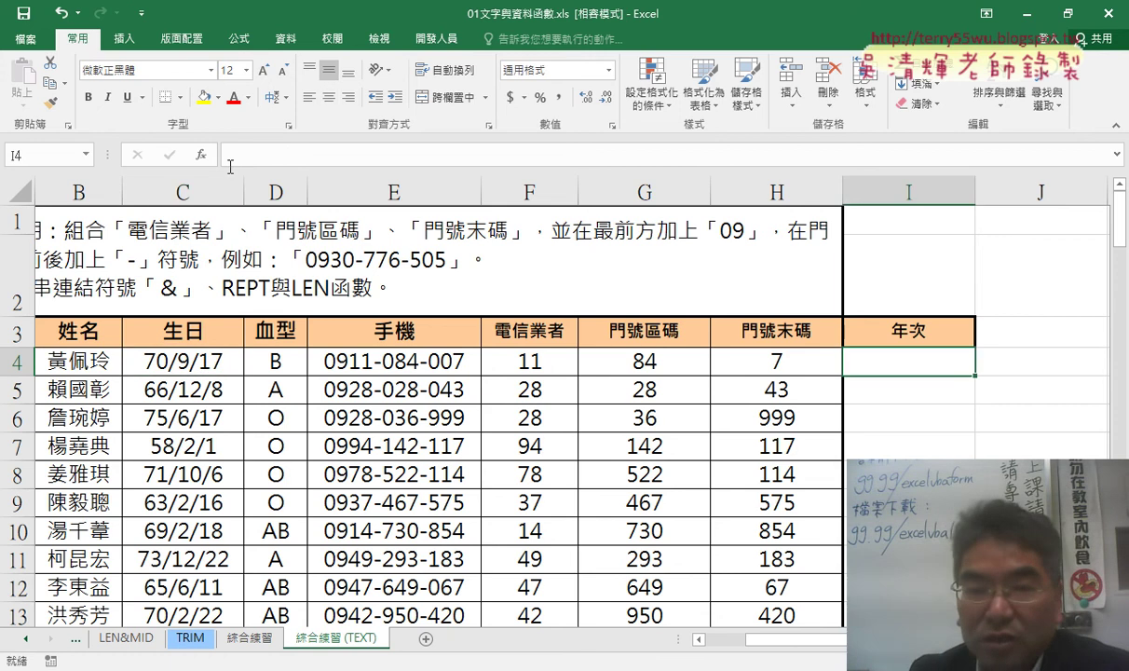
{"action": "left_click", "coordinate": [201, 155]}
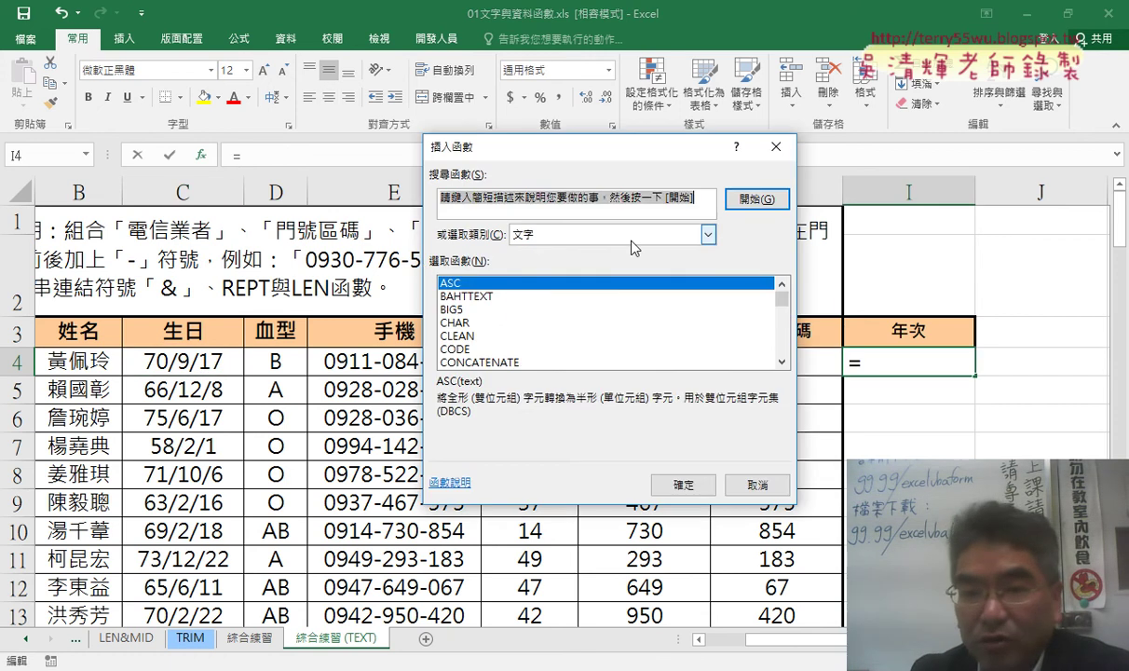
{"action": "left_click", "coordinate": [615, 234]}
{"action": "left_click", "coordinate": [559, 249]}
{"action": "left_click", "coordinate": [469, 296]}
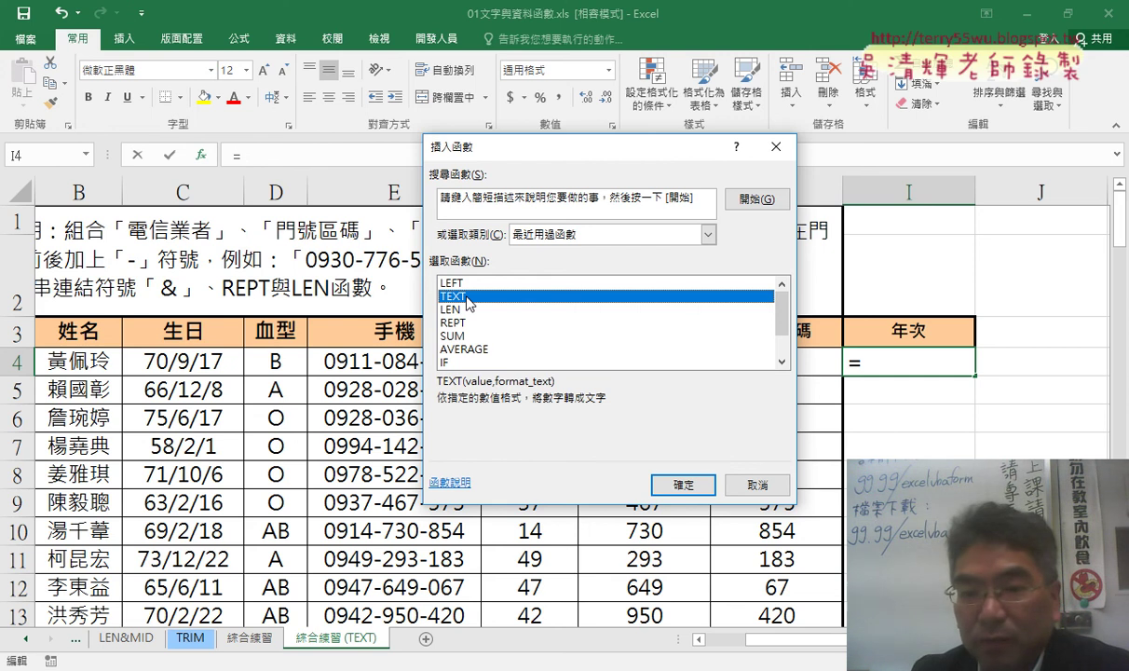
{"action": "left_click", "coordinate": [677, 486]}
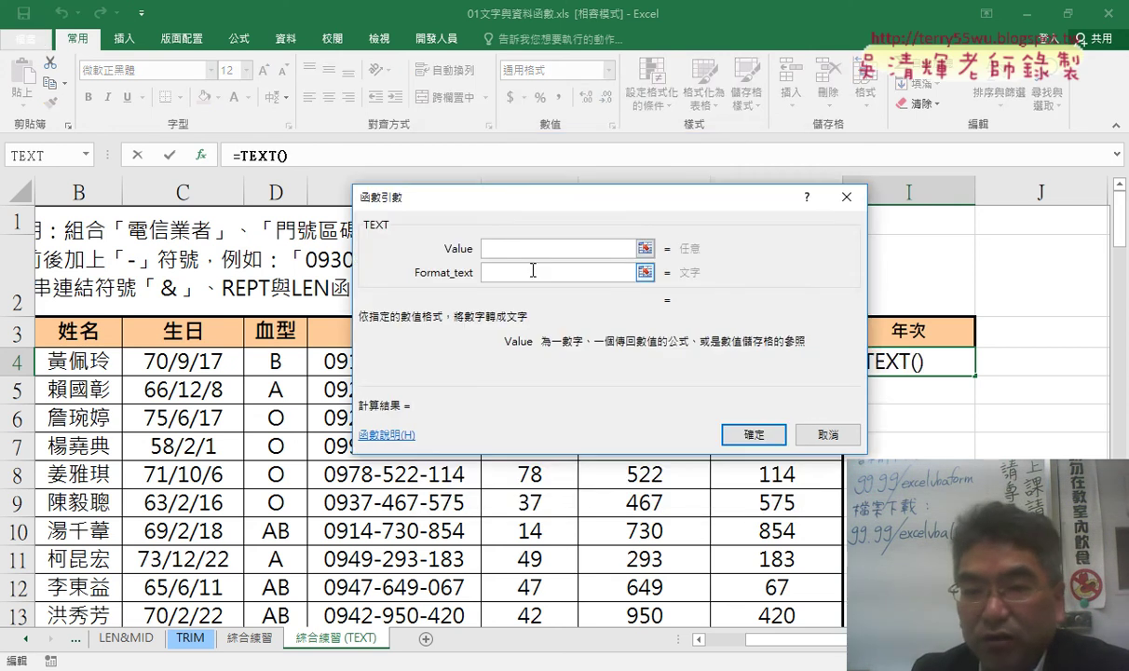
{"action": "left_click_drag", "start_coordinate": [527, 198], "coordinate": [616, 71]}
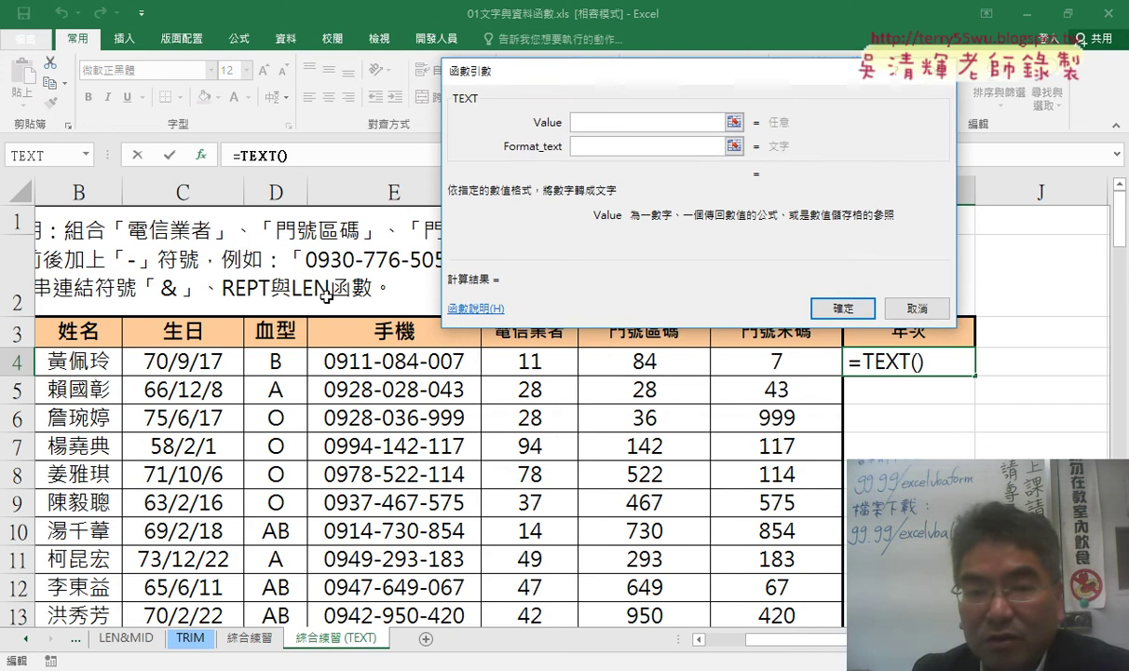
{"action": "left_click", "coordinate": [177, 360]}
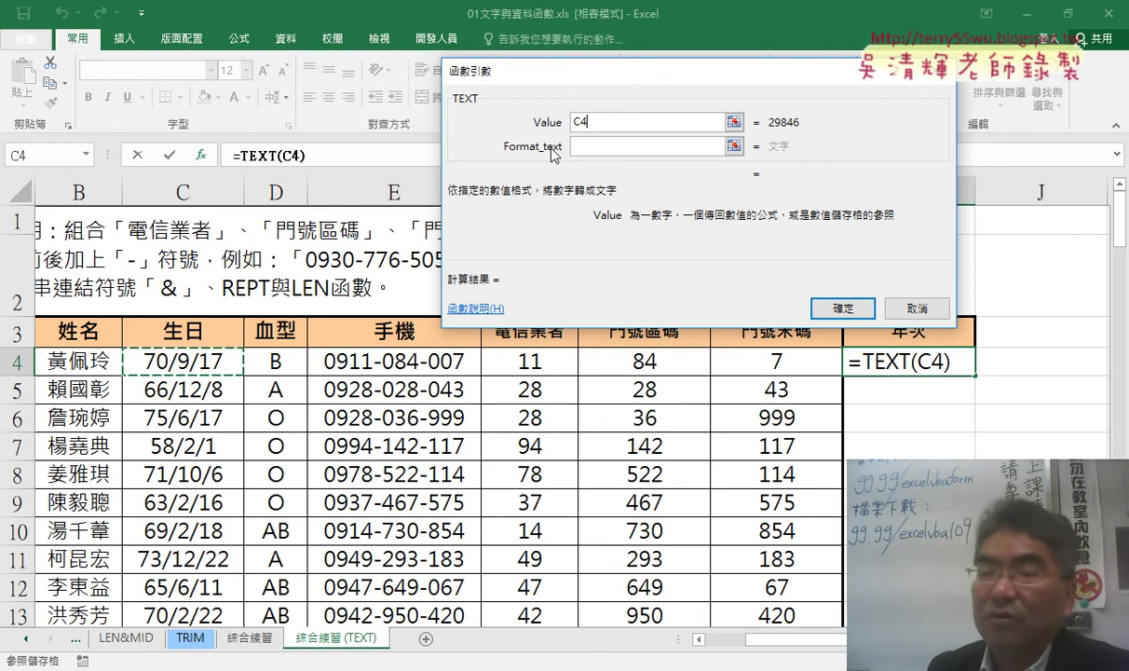
{"action": "left_click", "coordinate": [638, 149]}
{"action": "type", "text": "\"\""}
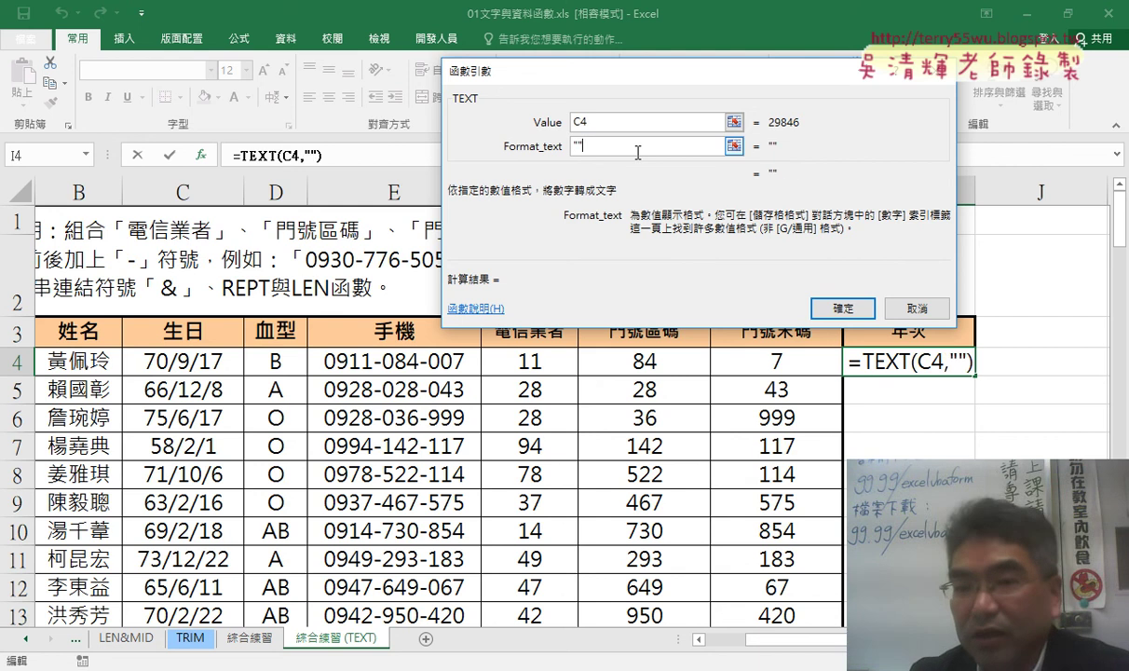
{"action": "type", "text": "000"}
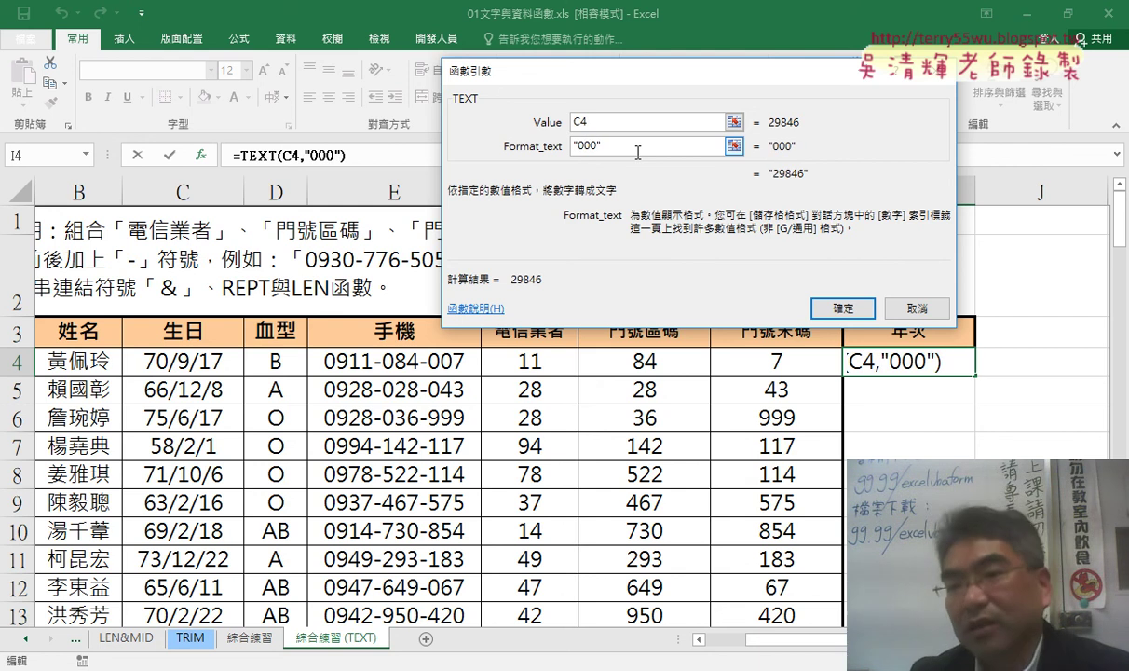
{"action": "key", "text": "BackSpace"}
{"action": "key", "text": "BackSpace"}
{"action": "key", "text": "BackSpace"}
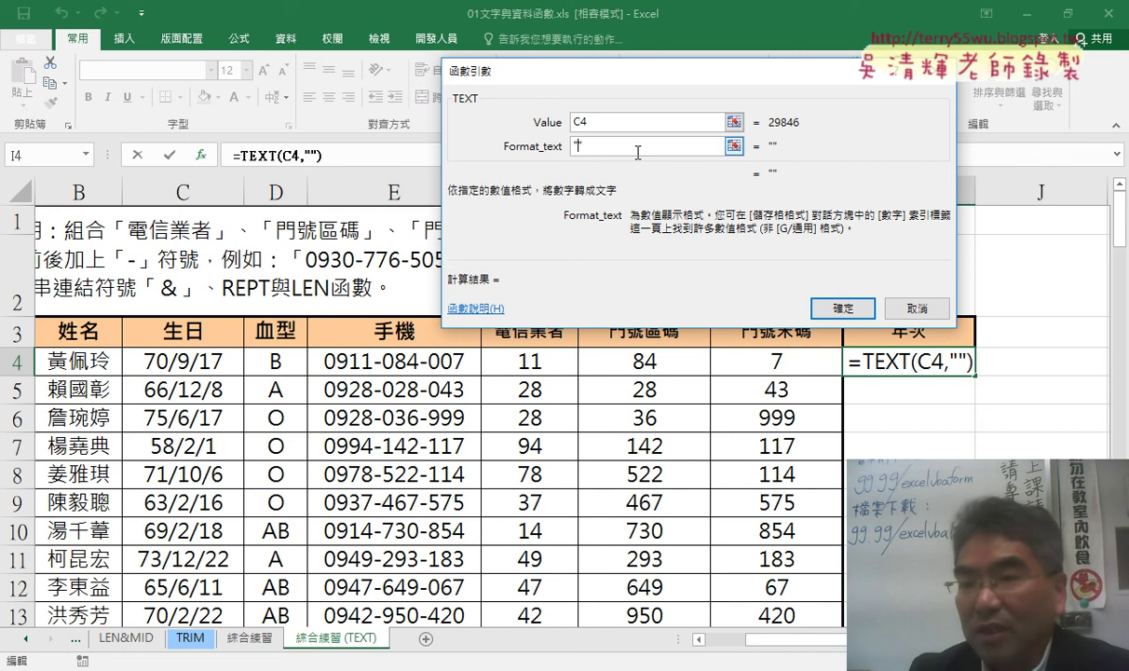
{"action": "key", "text": "BackSpace"}
{"action": "key", "text": "BackSpace"}
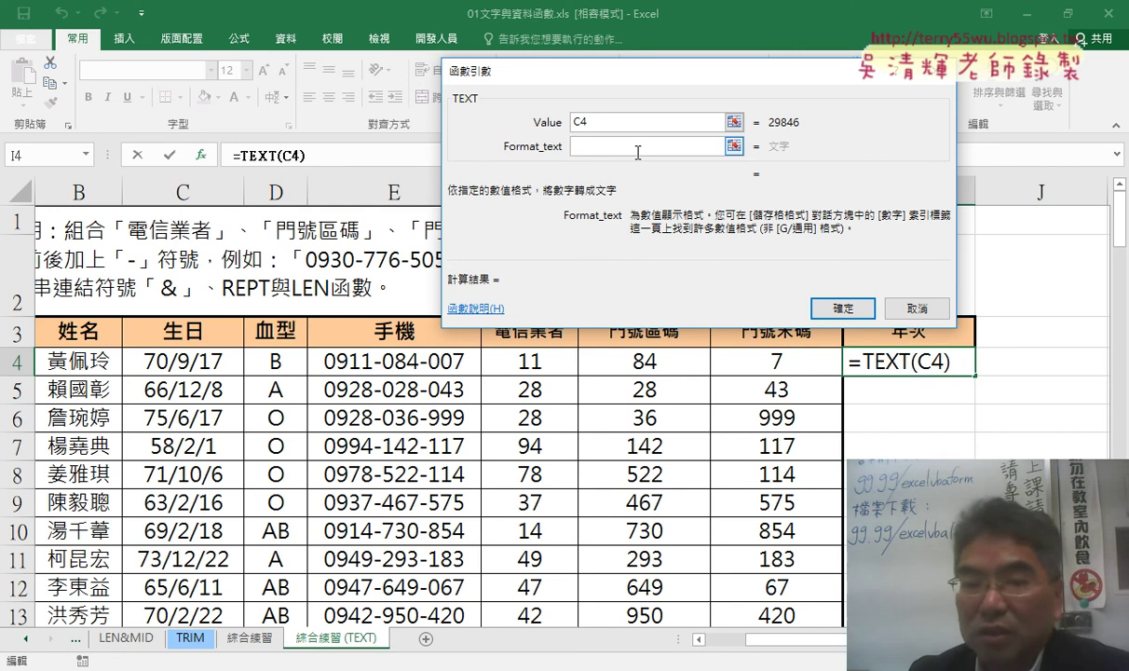
{"action": "key", "text": "Escape"}
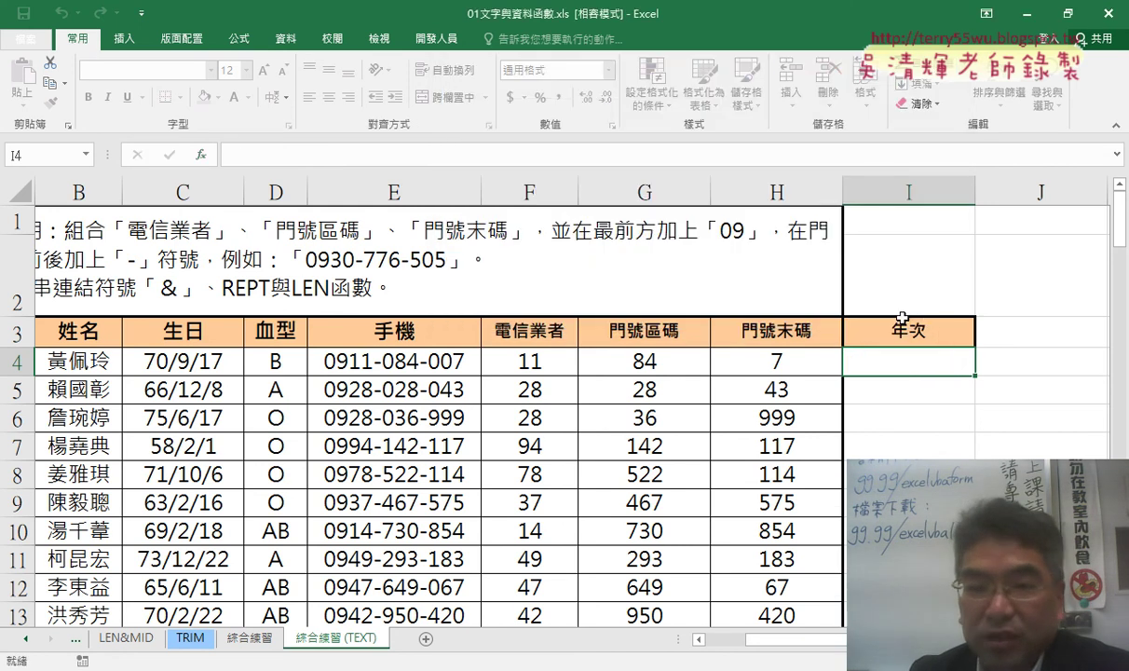
Copy C4's custom number format code [$-zh-TW]e/m/d;@ from Format Cells, then select I4
{"action": "left_click", "coordinate": [193, 363]}
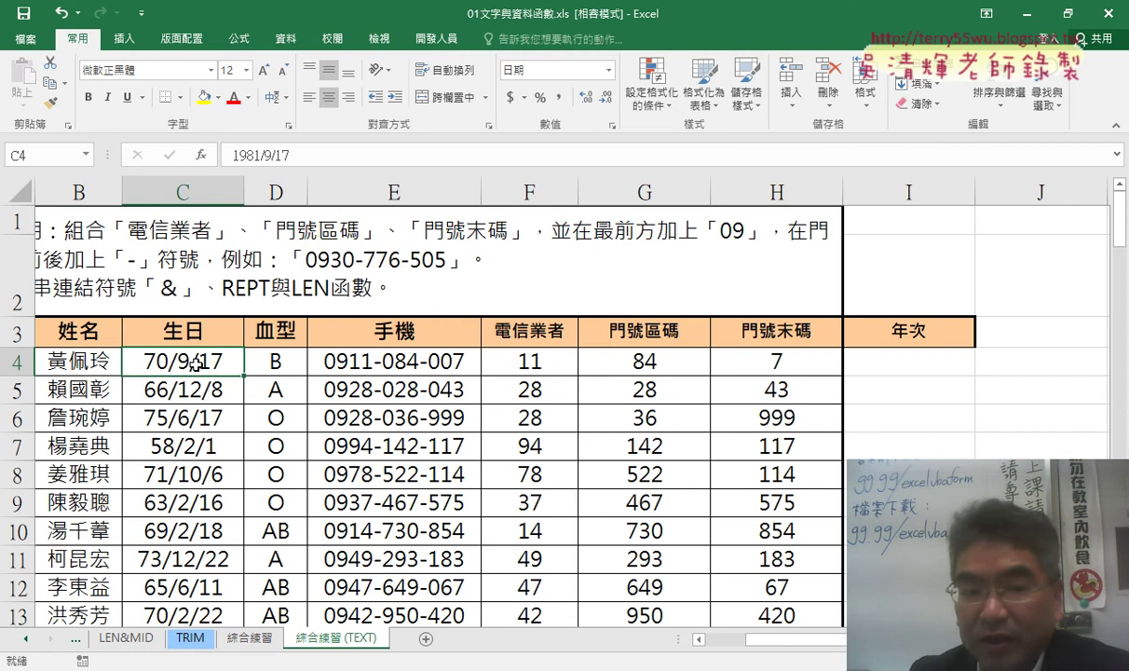
{"action": "right_click", "coordinate": [193, 363]}
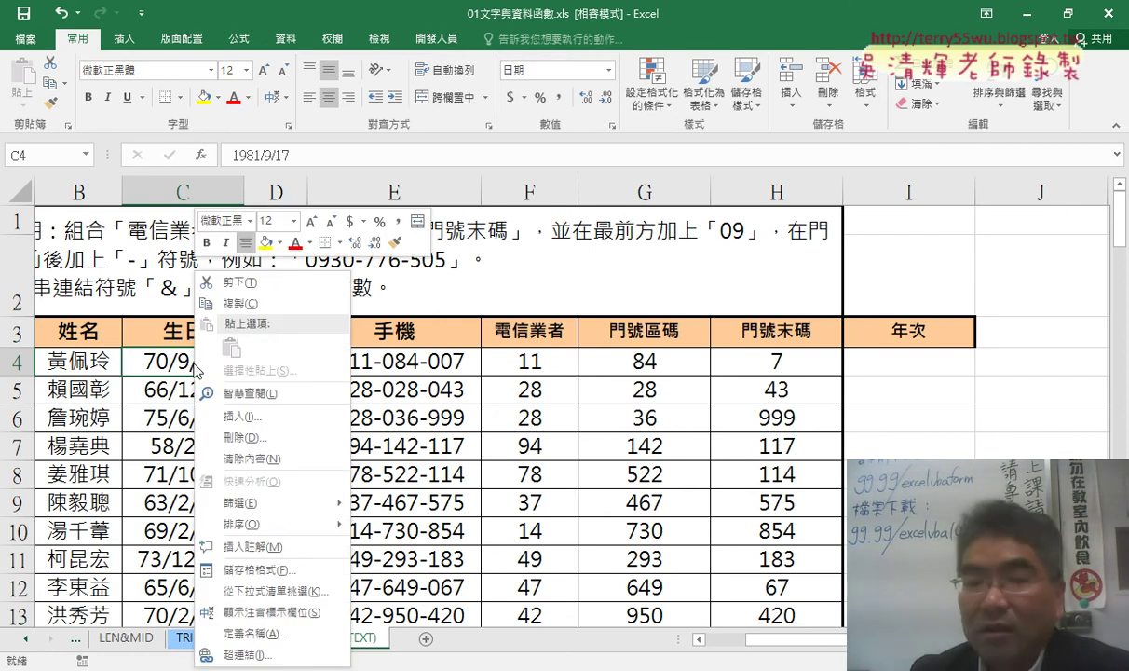
{"action": "left_click", "coordinate": [254, 576]}
{"action": "left_click_drag", "start_coordinate": [331, 212], "coordinate": [755, 72]}
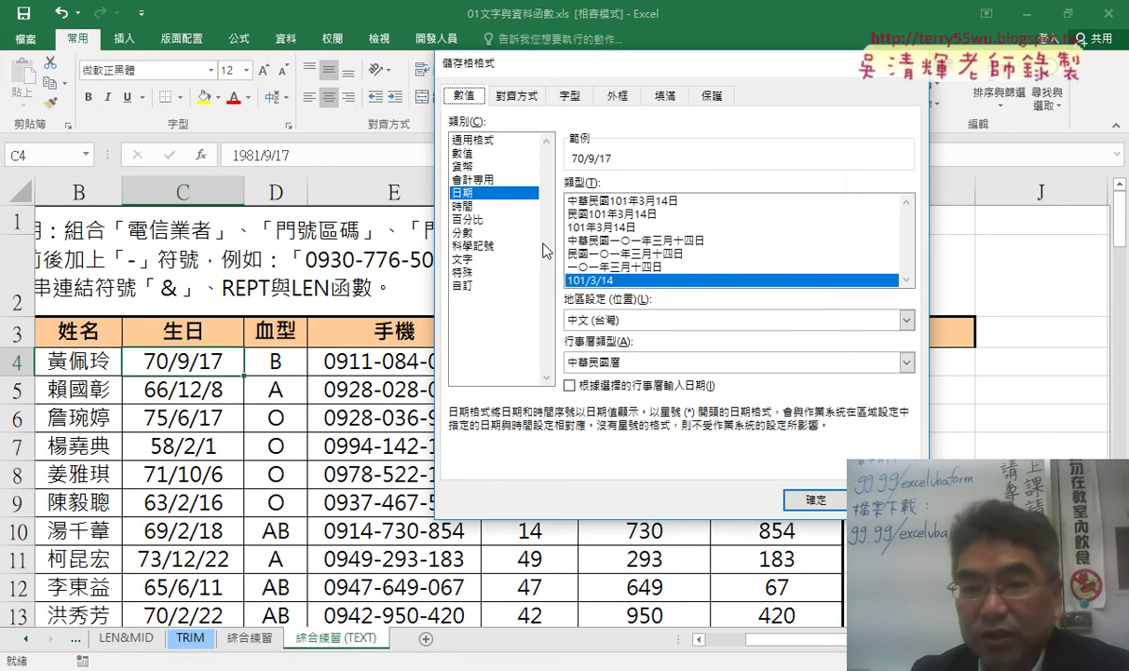
{"action": "left_click", "coordinate": [470, 289]}
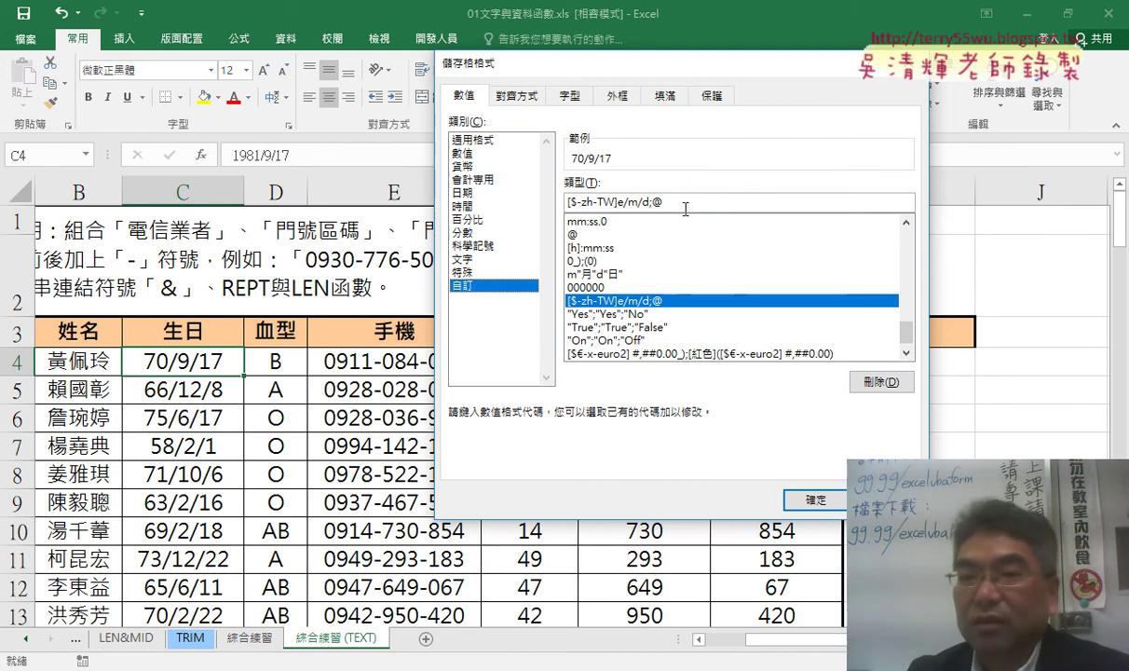
{"action": "key", "text": "Tab"}
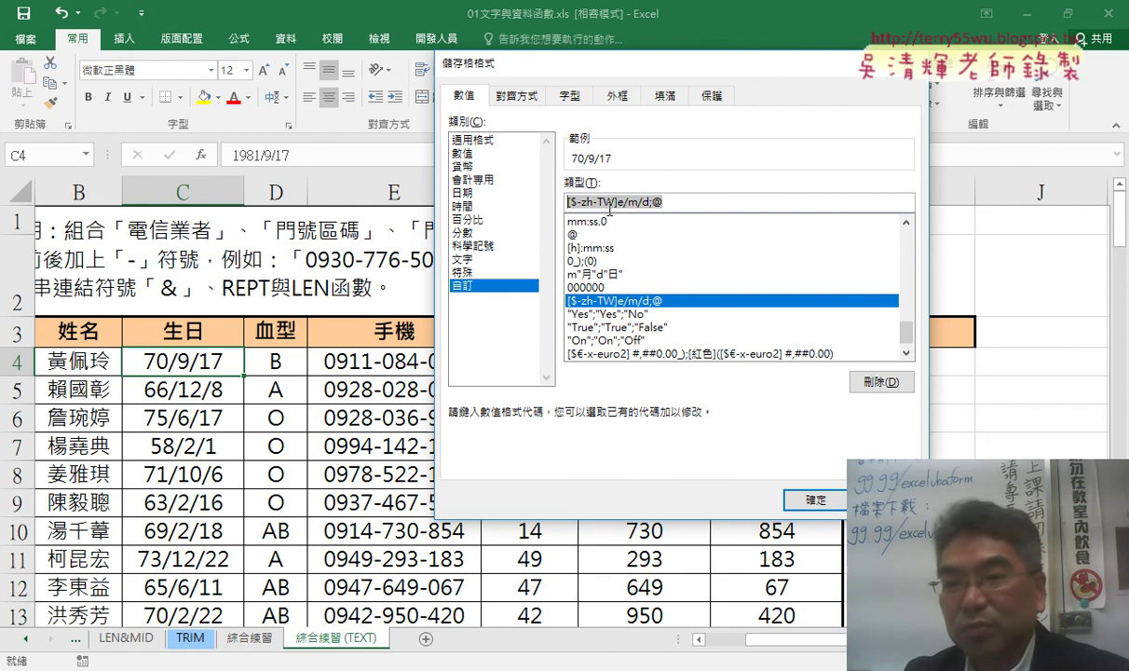
{"action": "right_click", "coordinate": [609, 209]}
{"action": "left_click", "coordinate": [667, 275]}
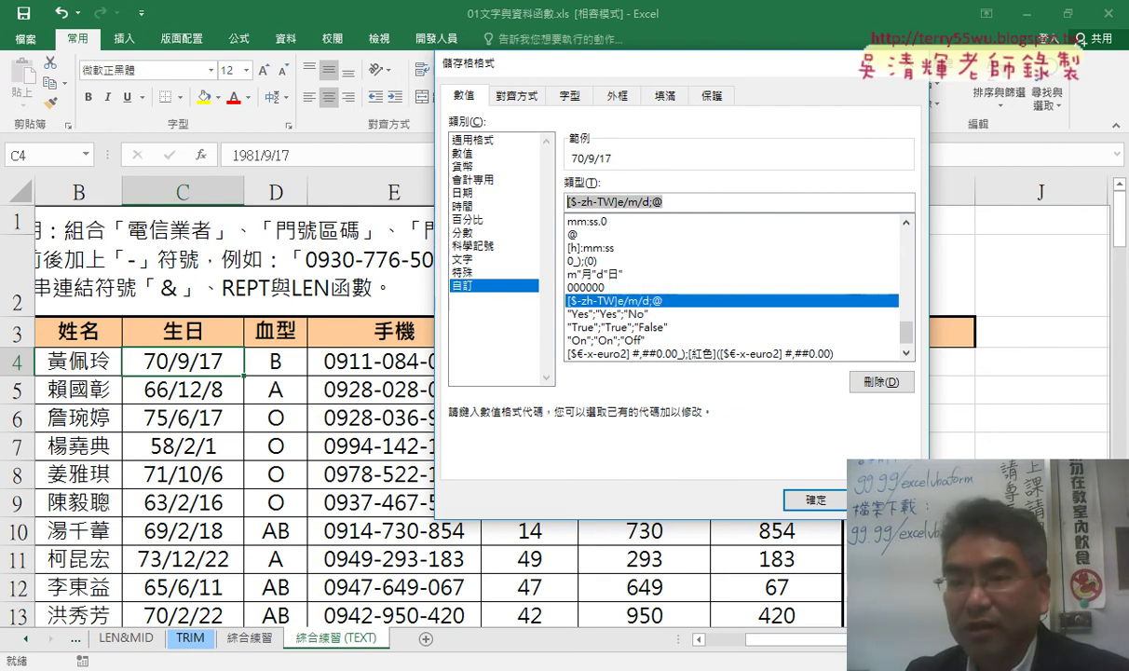
{"action": "left_click", "coordinate": [816, 500]}
{"action": "left_click", "coordinate": [897, 360]}
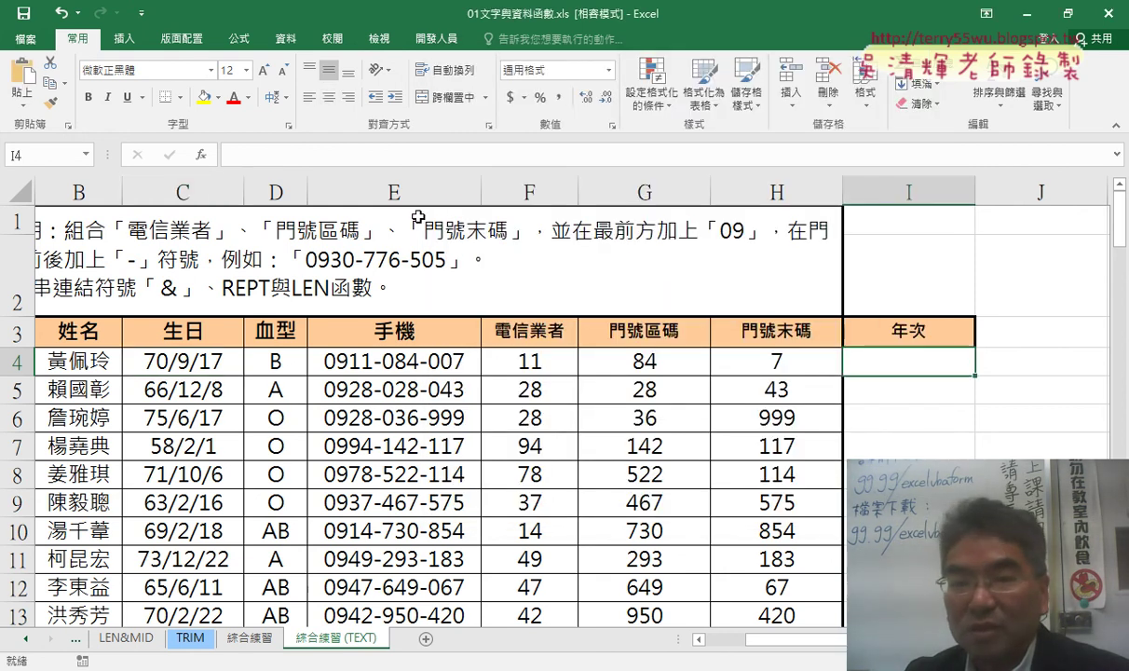
Enter =TEXT(C4,"[$-zh-TW]e/m/d;@") in I4 so it displays 70/9/17
{"action": "left_click", "coordinate": [201, 160]}
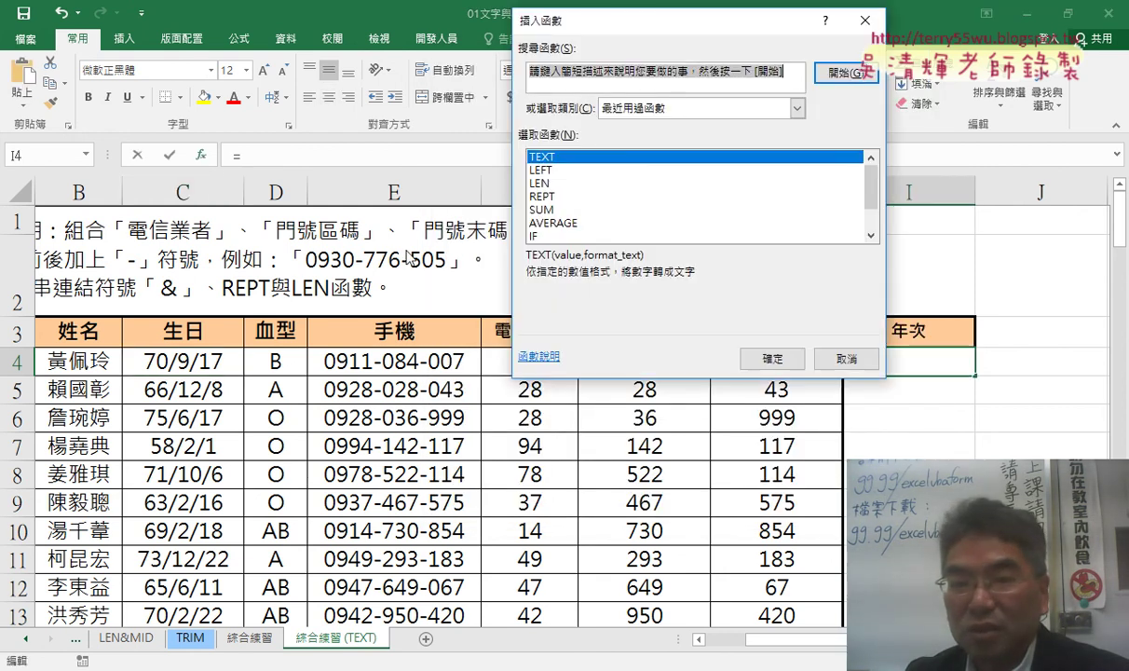
{"action": "double_click", "coordinate": [607, 160]}
{"action": "left_click", "coordinate": [591, 147]}
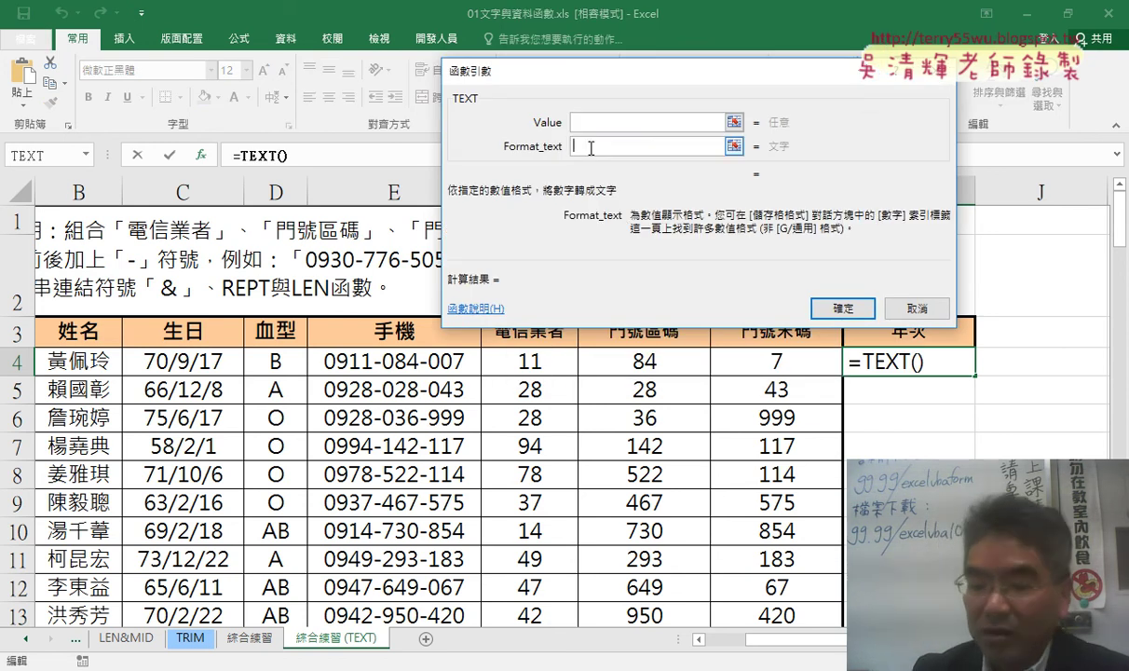
{"action": "type", "text": "\"\""}
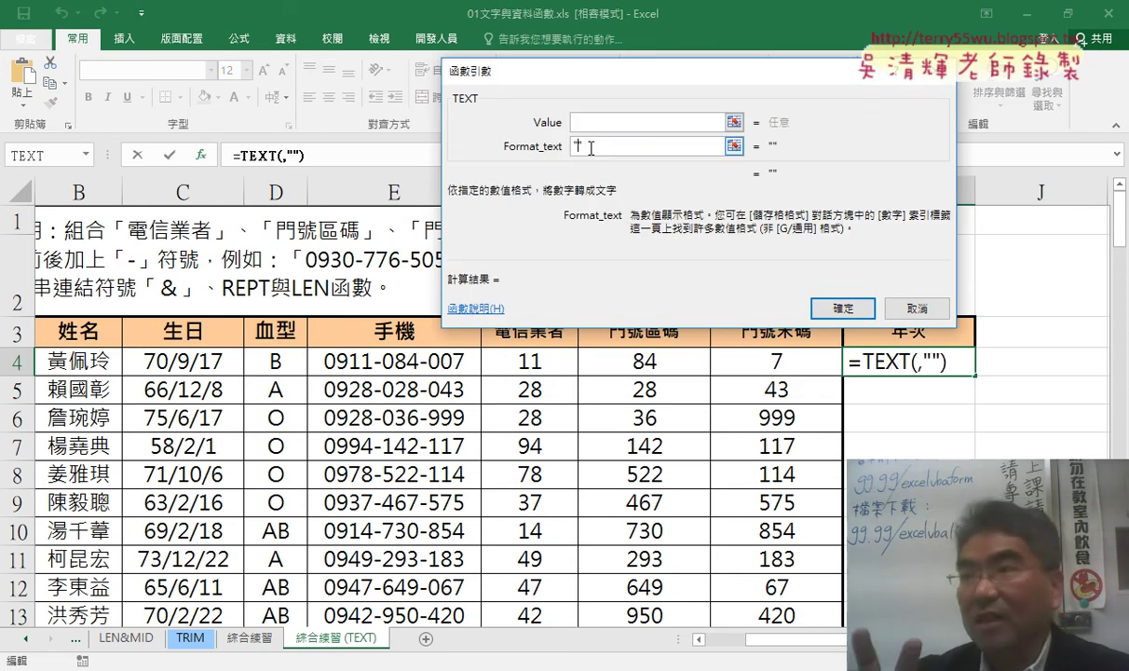
{"action": "type", "text": "[$-zh-TW]e/m/d;@"}
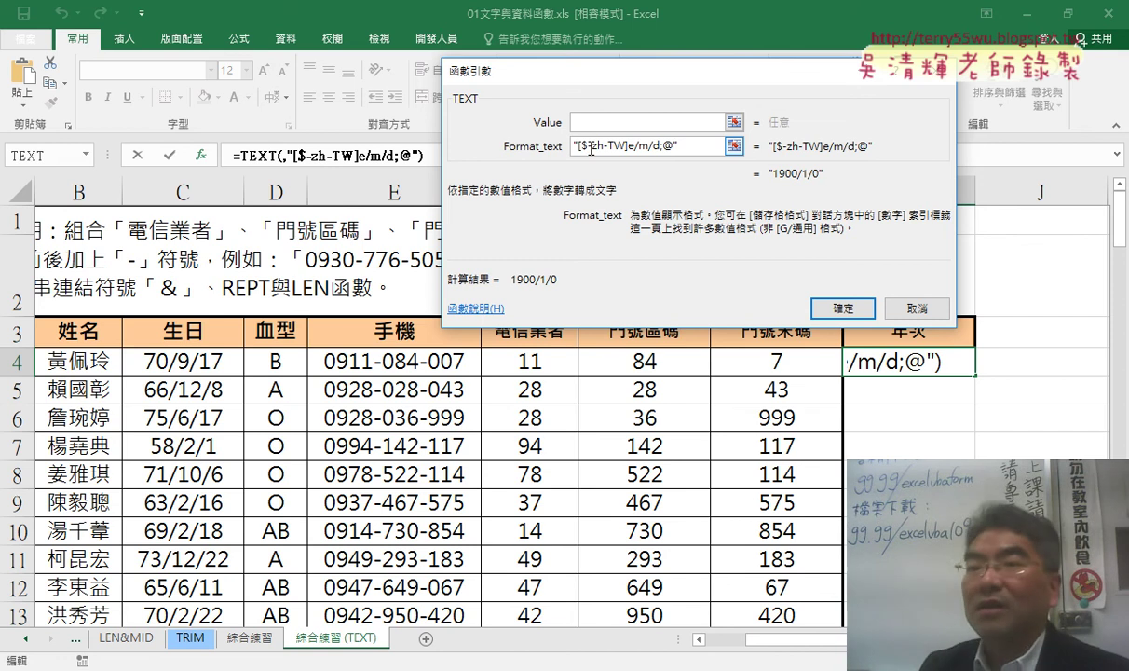
{"action": "left_click", "coordinate": [615, 122]}
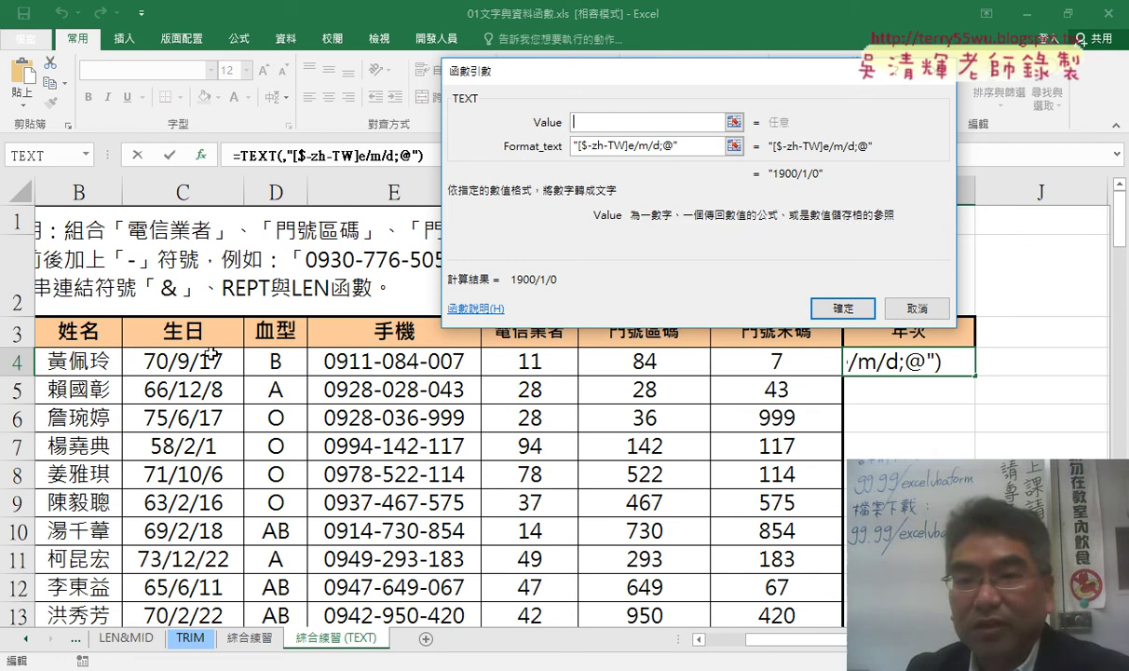
{"action": "left_click", "coordinate": [187, 362]}
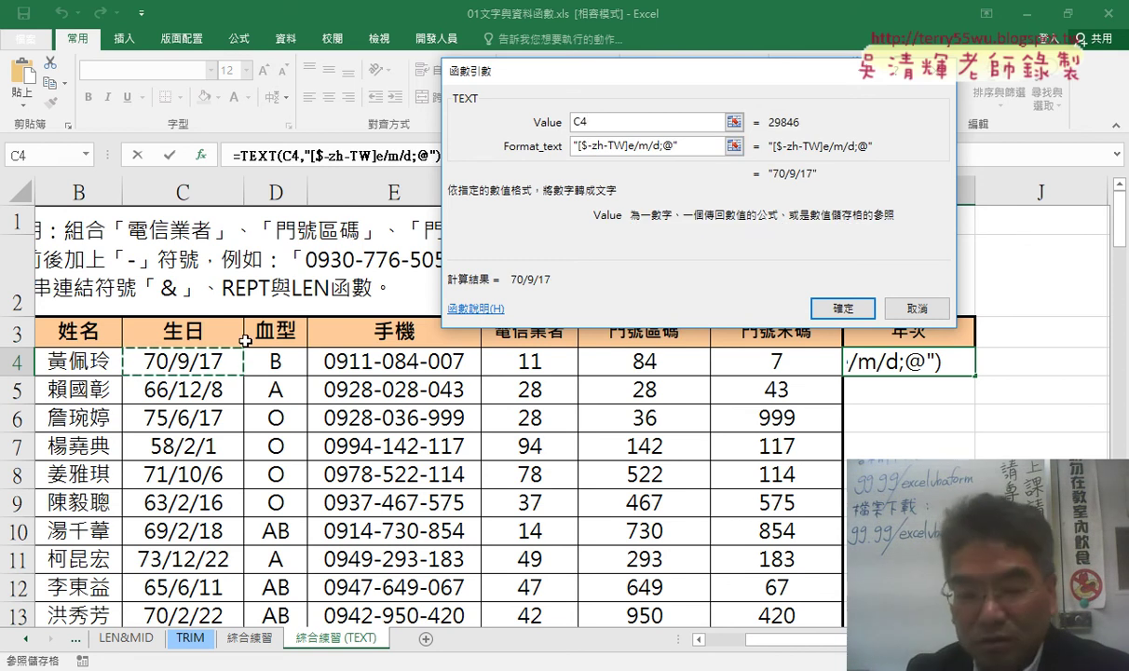
{"action": "mouse_move", "coordinate": [235, 338]}
{"action": "left_mouse_down"}
{"action": "mouse_move", "coordinate": [201, 380]}
{"action": "mouse_move", "coordinate": [126, 334]}
{"action": "mouse_move", "coordinate": [228, 343]}
{"action": "left_mouse_up"}
{"action": "mouse_move", "coordinate": [223, 340]}
{"action": "left_mouse_down"}
{"action": "mouse_move", "coordinate": [766, 177]}
{"action": "mouse_move", "coordinate": [828, 181]}
{"action": "left_mouse_up"}
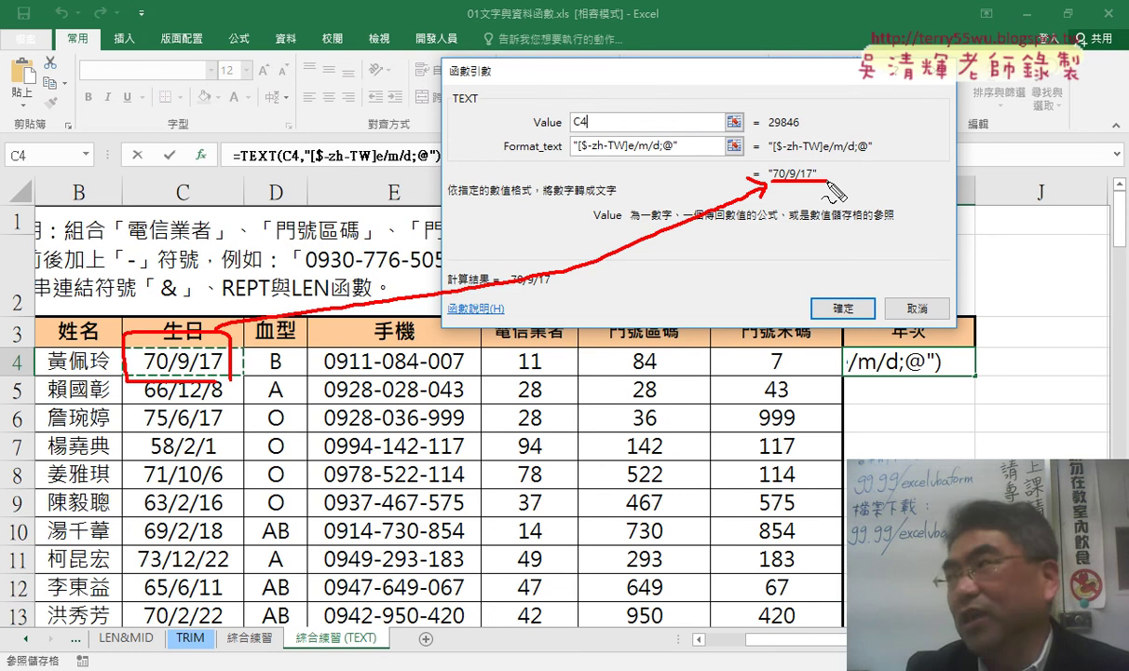
{"action": "key", "text": "Escape"}
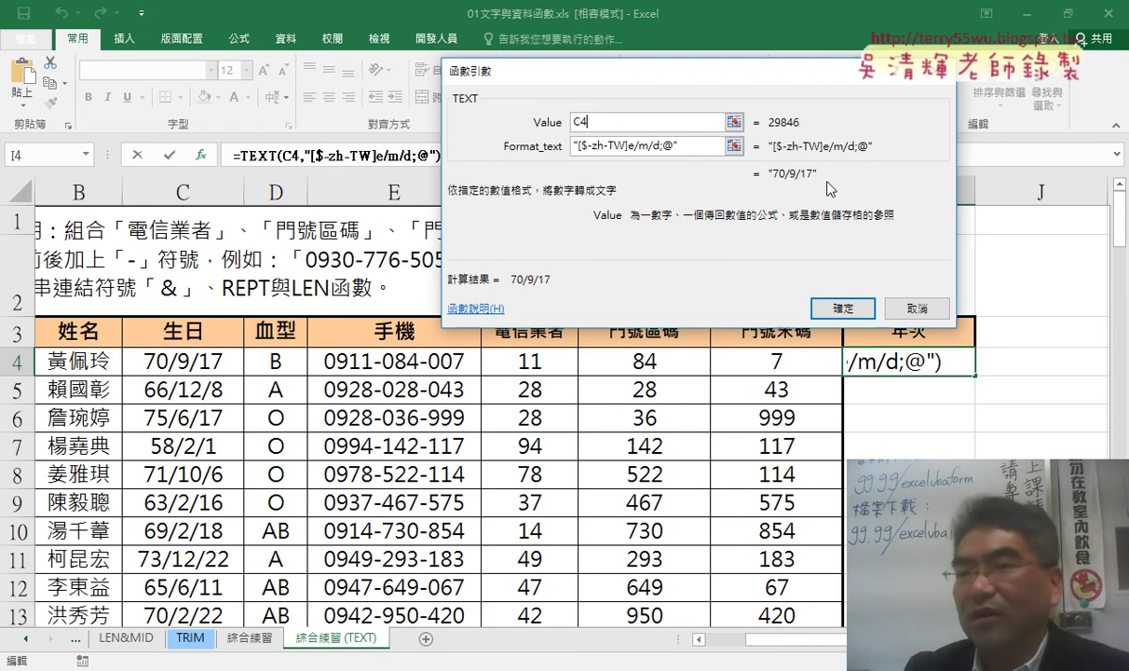
{"action": "left_click", "coordinate": [832, 309]}
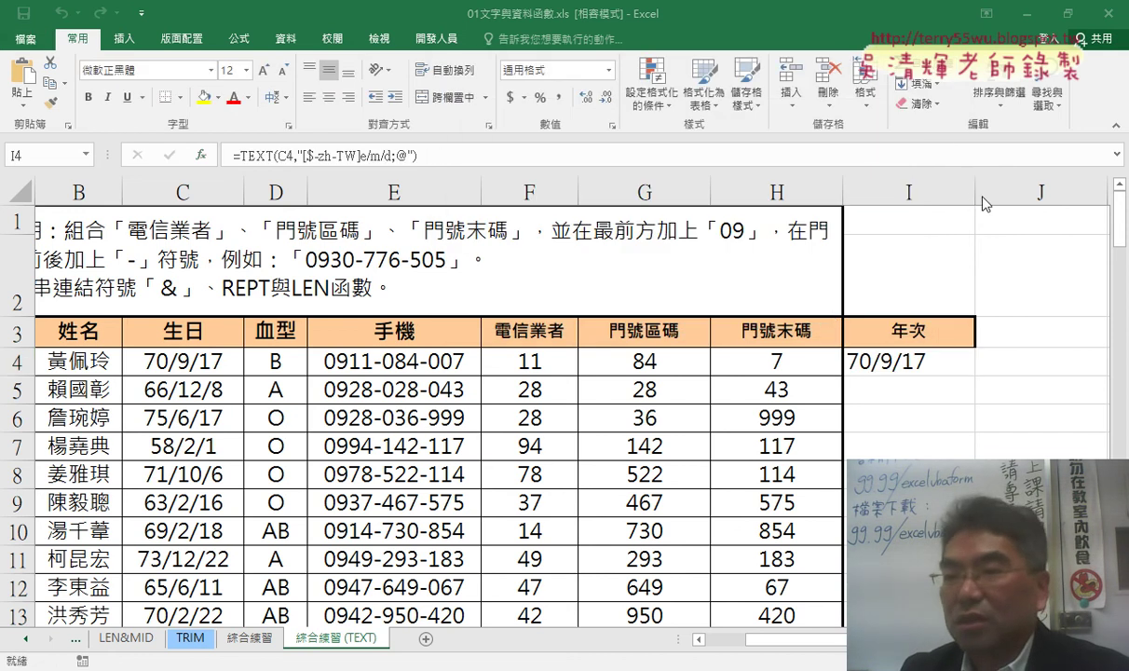
Widen column I and cut TEXT(C4,"[$-zh-TW]e/m/d;@") out of I4's formula, keeping only =
{"action": "left_click_drag", "start_coordinate": [973, 193], "coordinate": [1008, 193]}
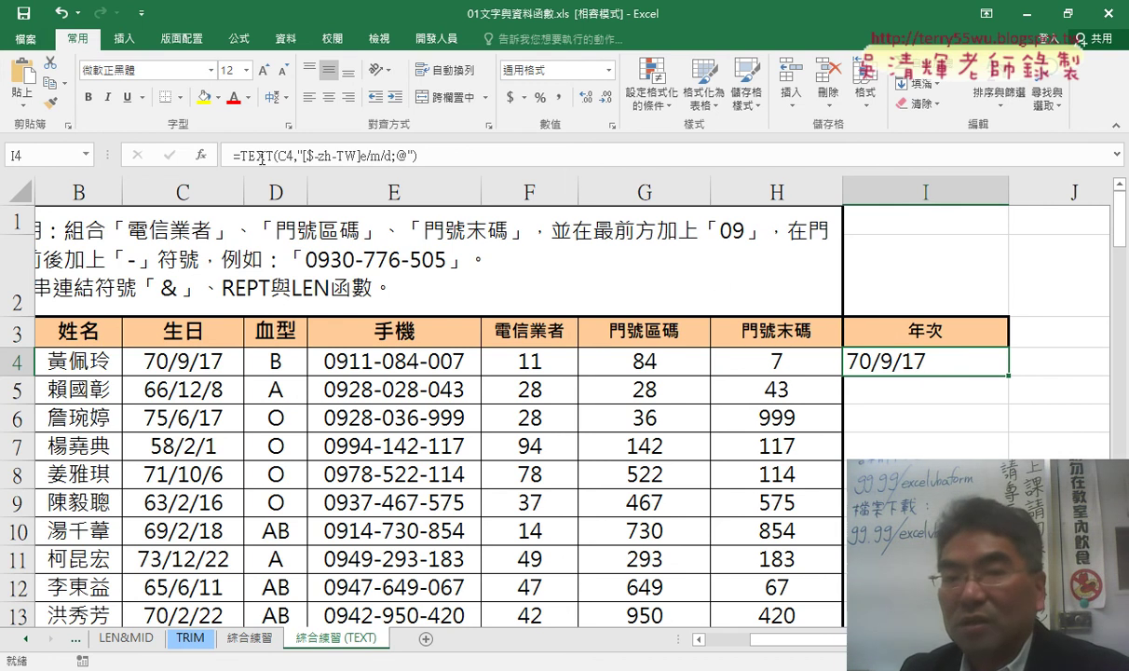
{"action": "left_click_drag", "start_coordinate": [240, 156], "coordinate": [435, 151]}
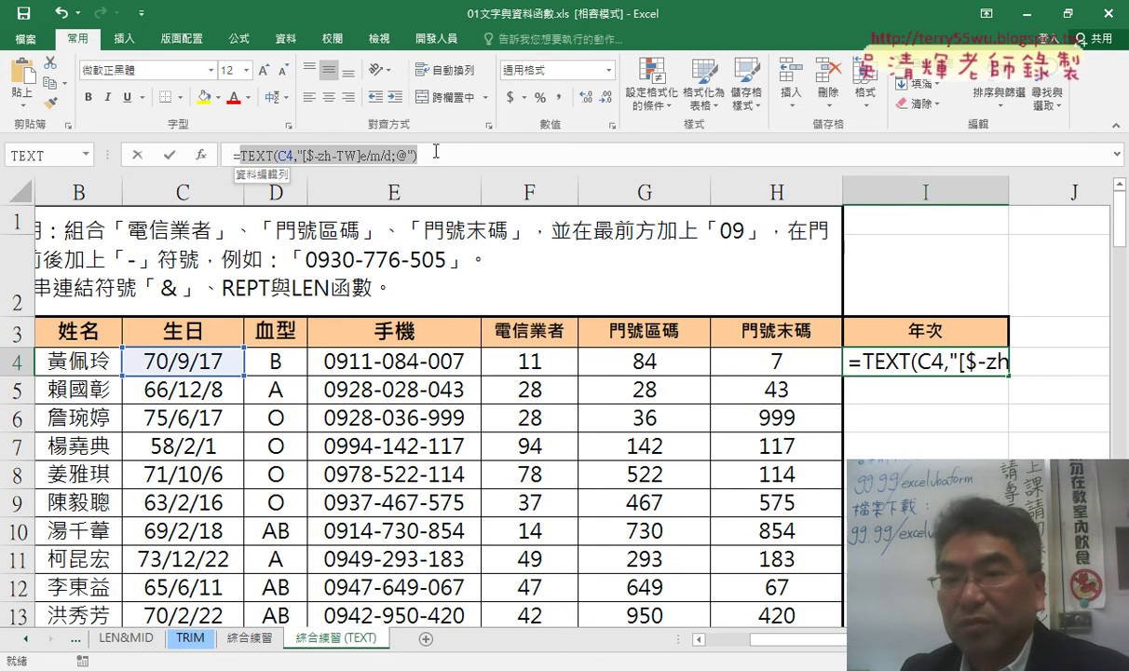
{"action": "right_click", "coordinate": [406, 153]}
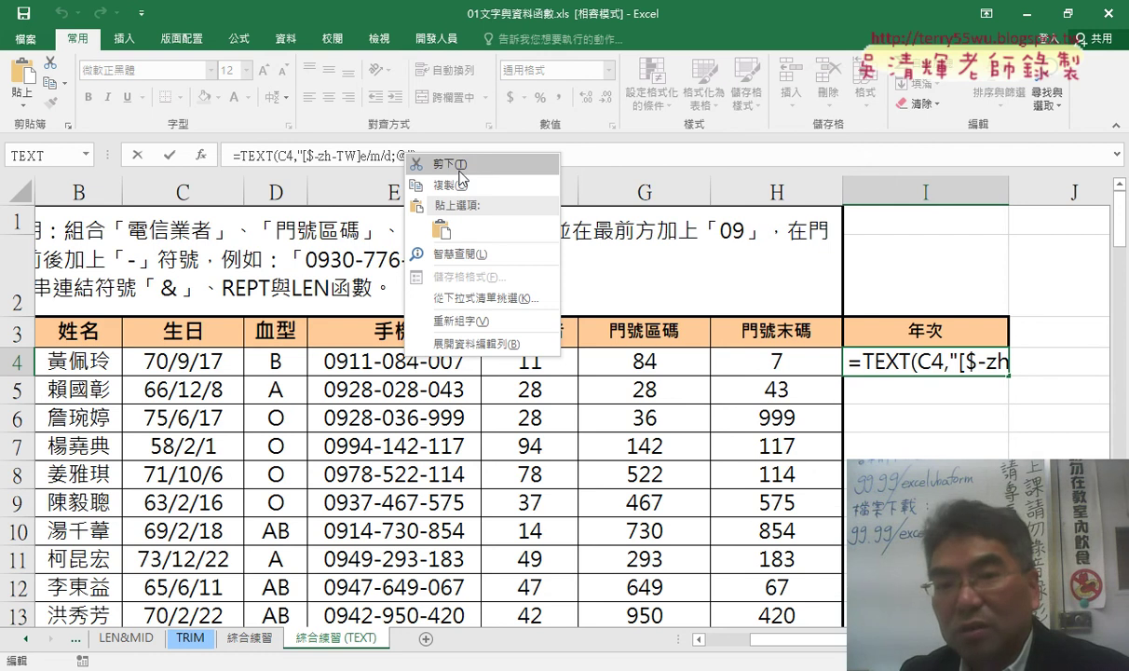
{"action": "left_click", "coordinate": [455, 165]}
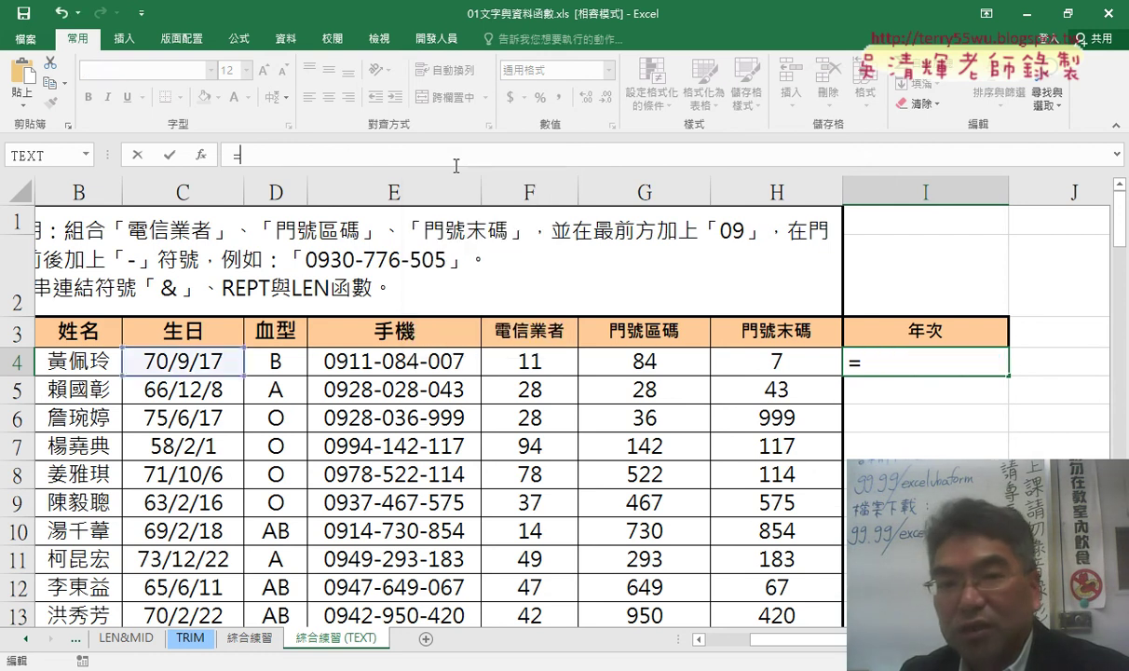
Make I4 =LEFT(TEXT(C4,"[$-zh-TW]e/m/d;@"),2) with the pasted TEXT formula and 2 characters, showing 70
{"action": "left_click", "coordinate": [200, 155]}
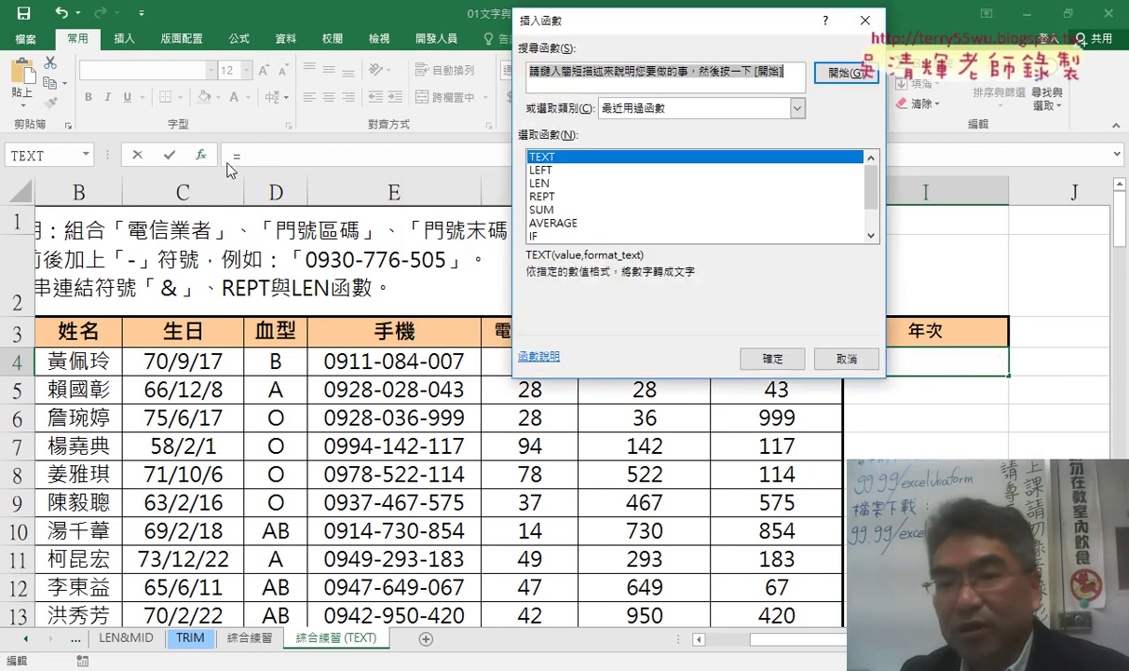
{"action": "left_click", "coordinate": [554, 171]}
{"action": "left_click", "coordinate": [772, 359]}
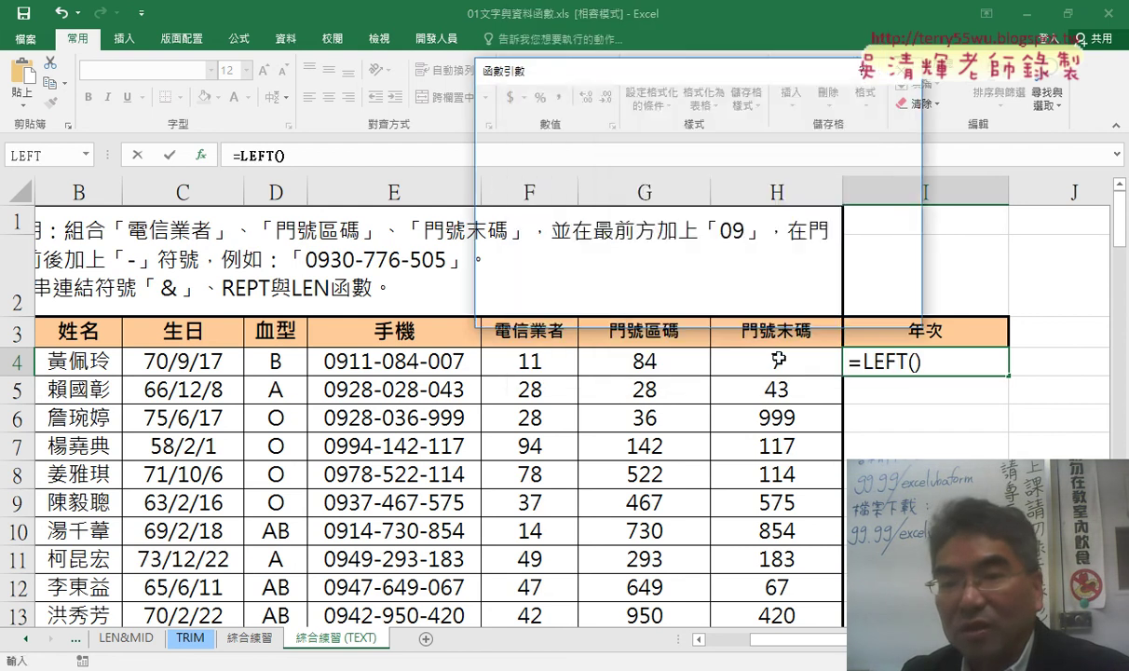
{"action": "right_click", "coordinate": [564, 127]}
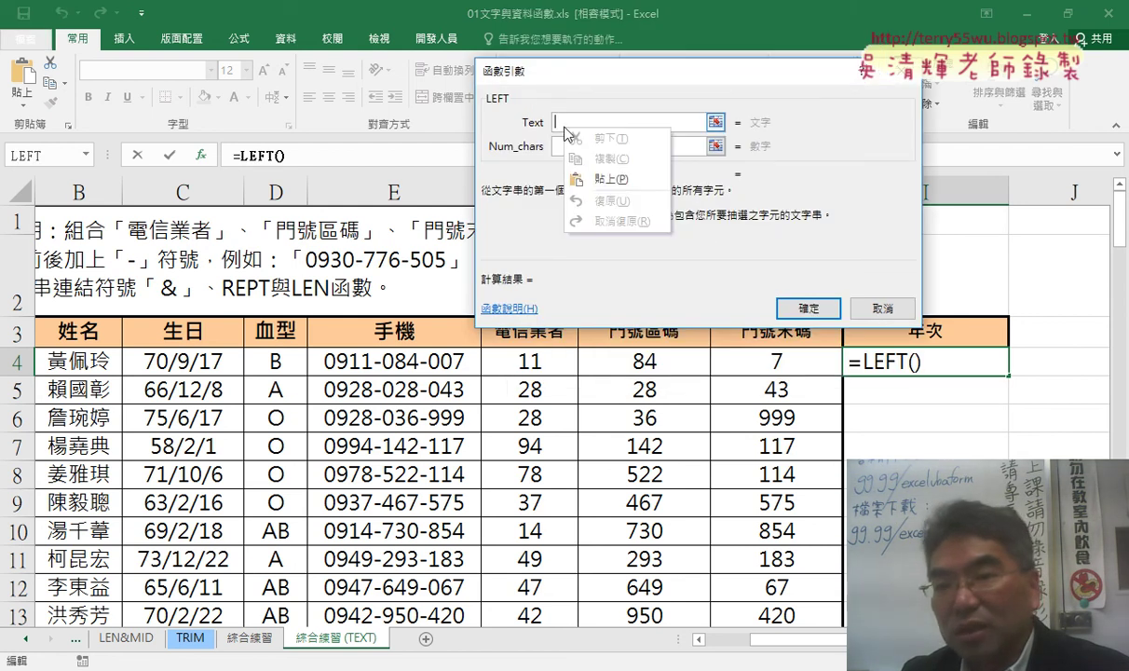
{"action": "left_click", "coordinate": [592, 177]}
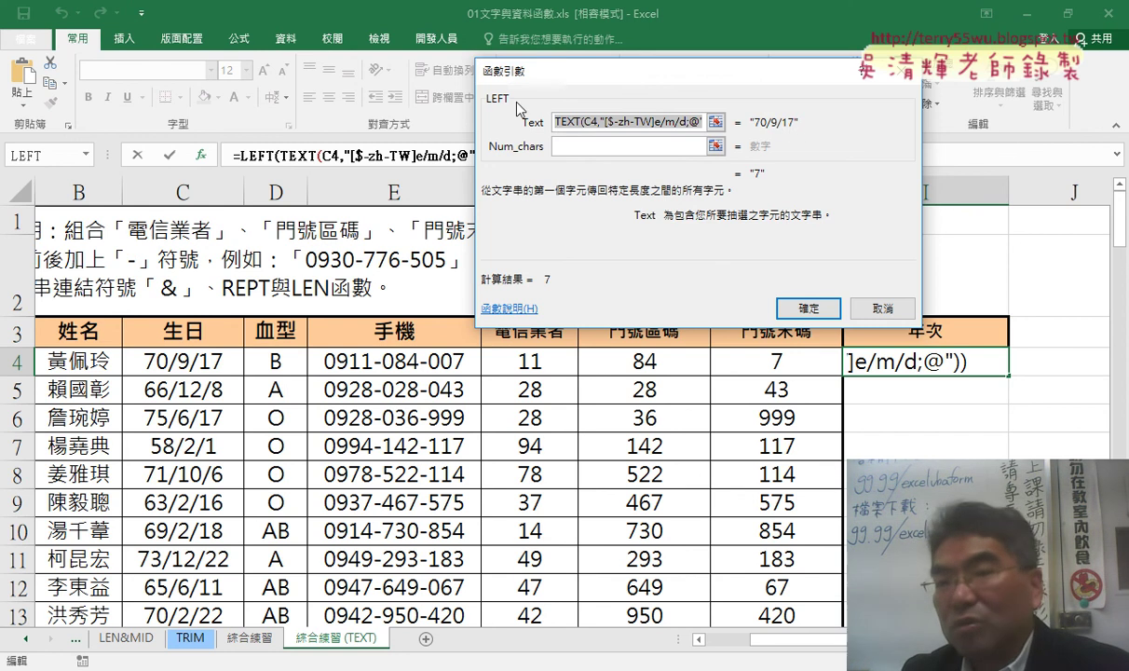
{"action": "left_click", "coordinate": [583, 145]}
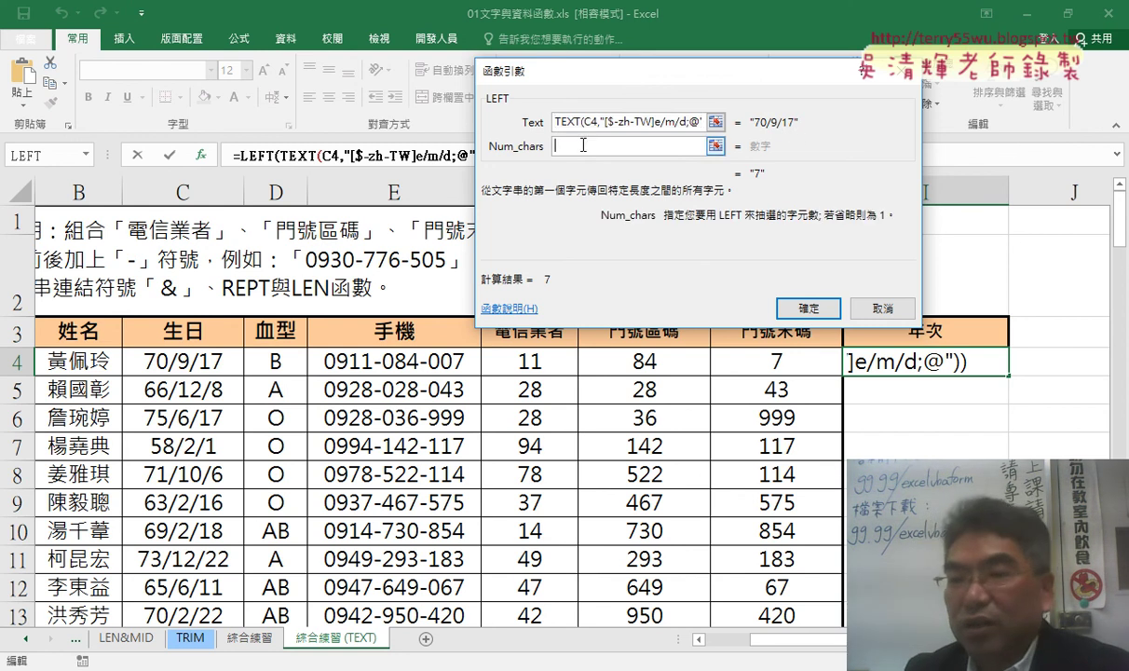
{"action": "type", "text": "2"}
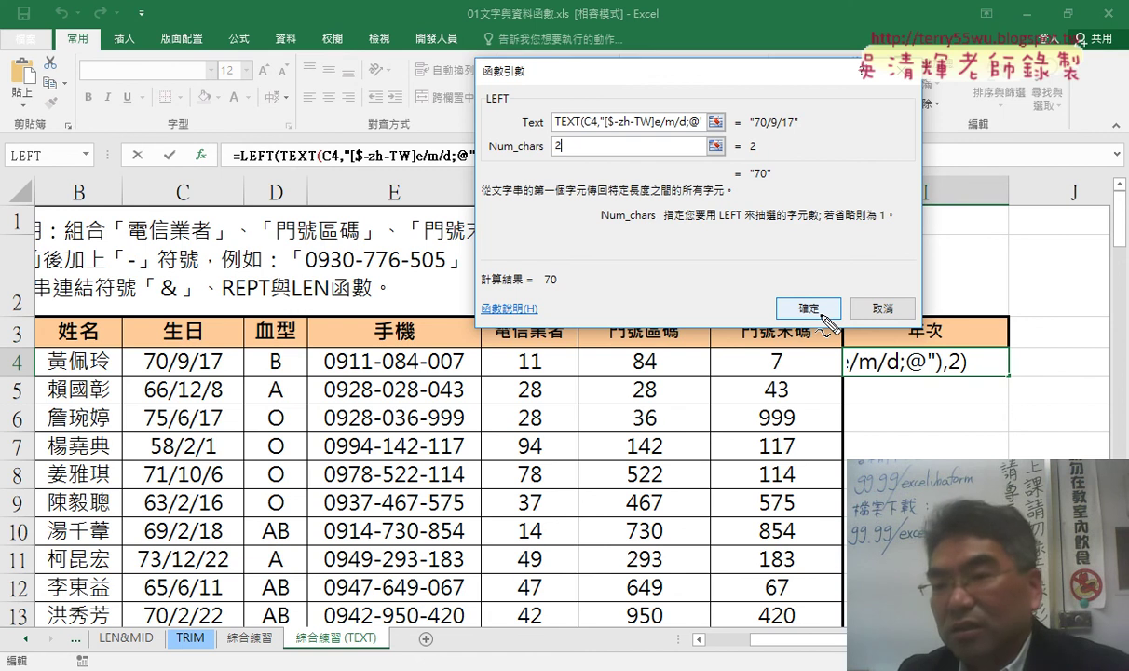
{"action": "mouse_move", "coordinate": [748, 176]}
{"action": "left_mouse_down"}
{"action": "mouse_move", "coordinate": [899, 337]}
{"action": "mouse_move", "coordinate": [929, 315]}
{"action": "left_mouse_up"}
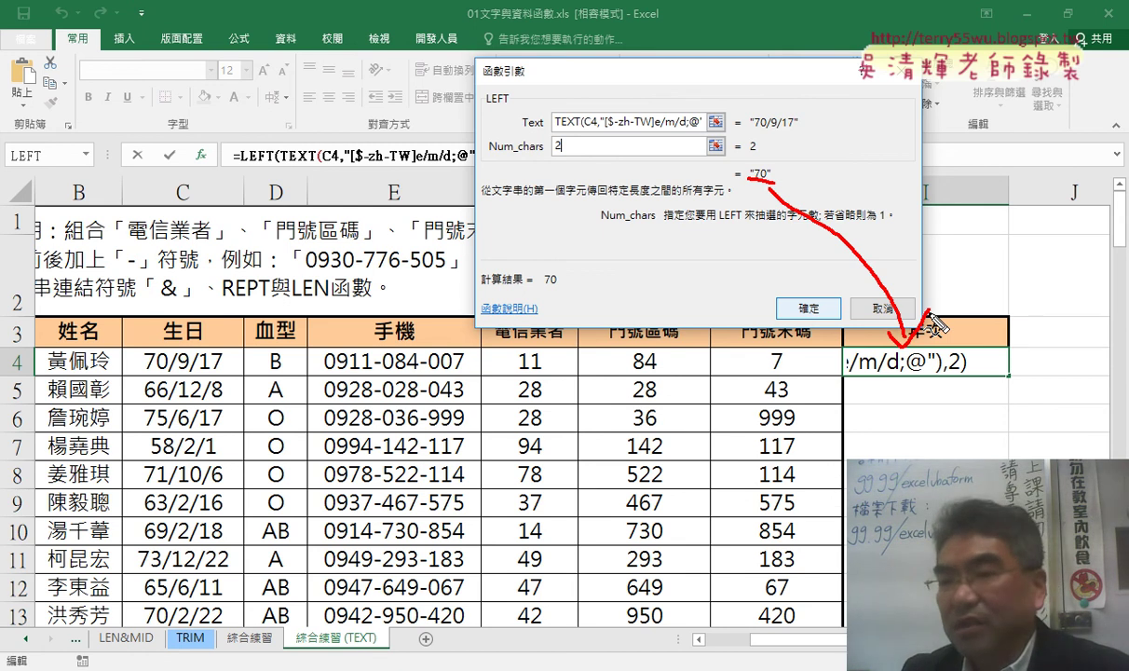
{"action": "left_click_drag", "start_coordinate": [750, 187], "coordinate": [774, 187]}
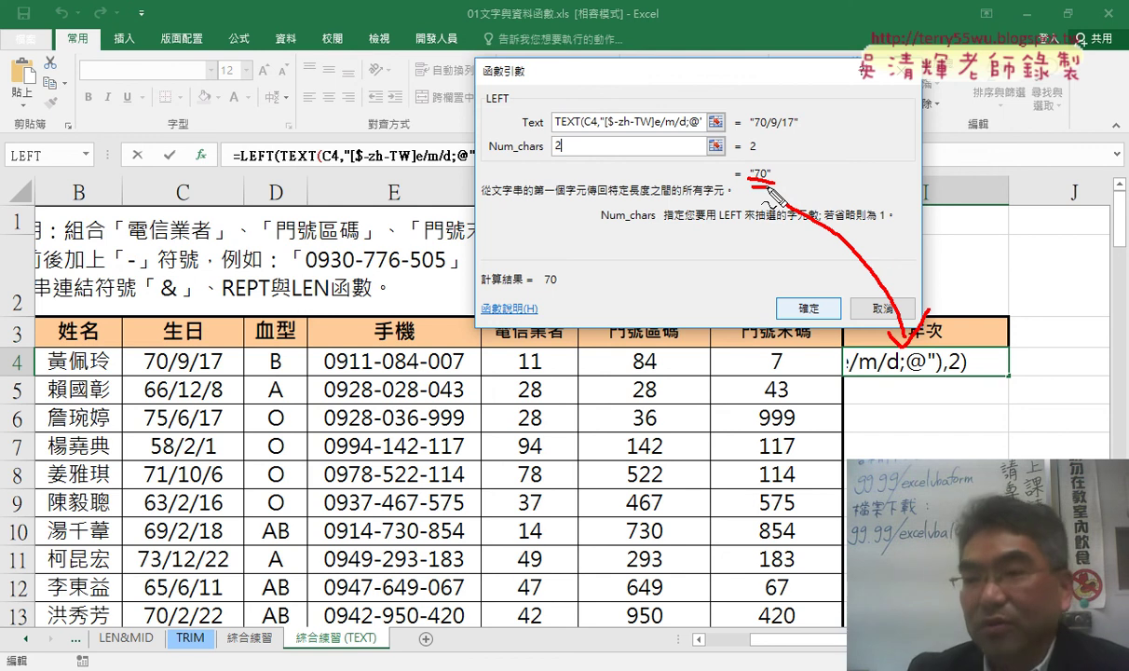
{"action": "key", "text": "Escape"}
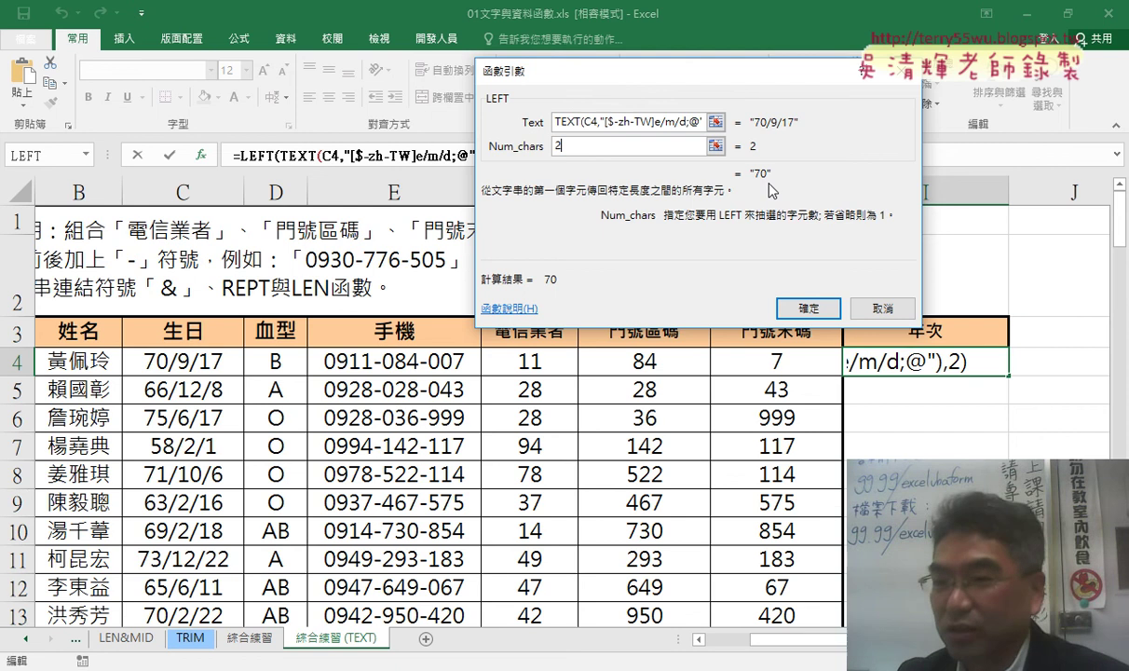
{"action": "left_click", "coordinate": [817, 306]}
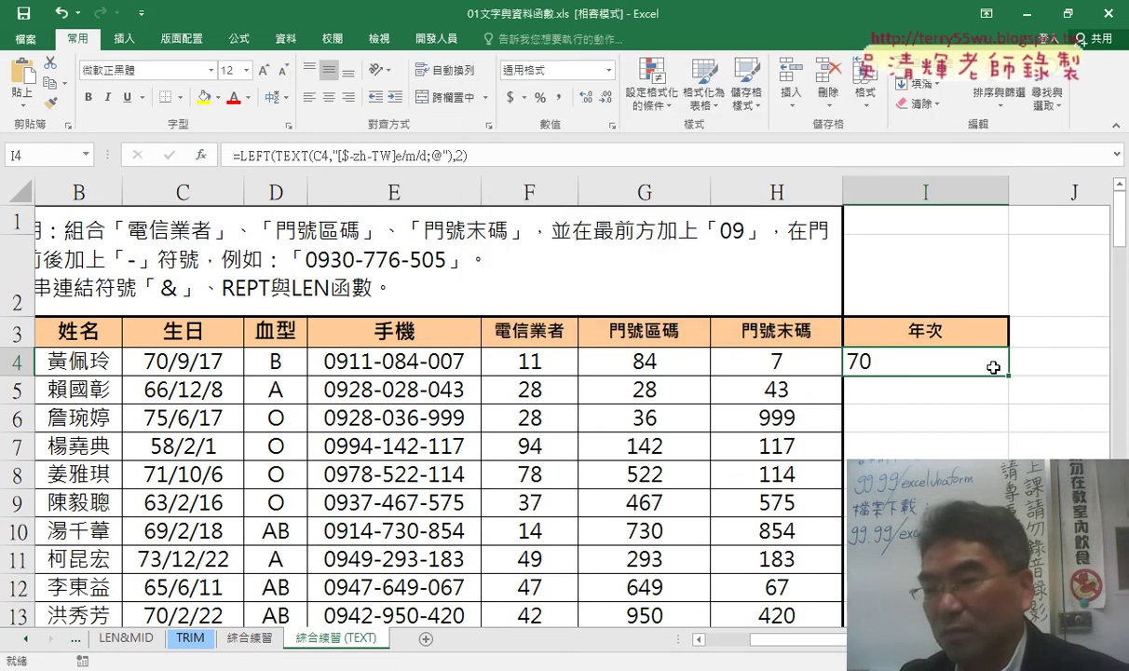
Fill the LEFT/TEXT year formula down column I and review I4's LEFT arguments
{"action": "double_click", "coordinate": [1012, 375]}
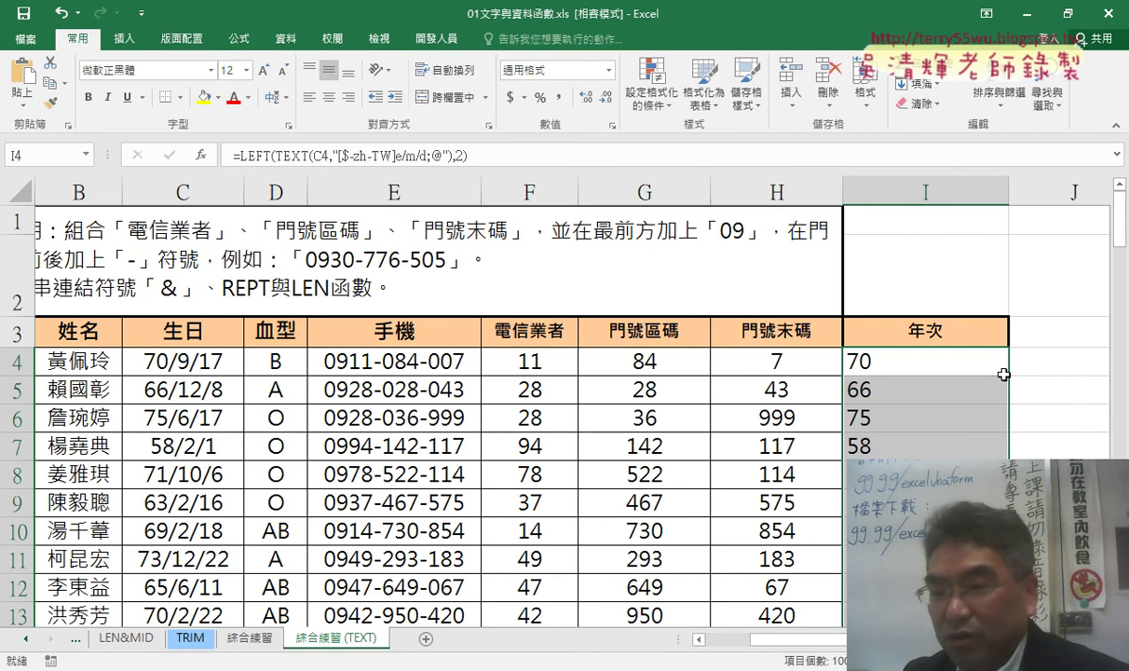
{"action": "left_click", "coordinate": [961, 368]}
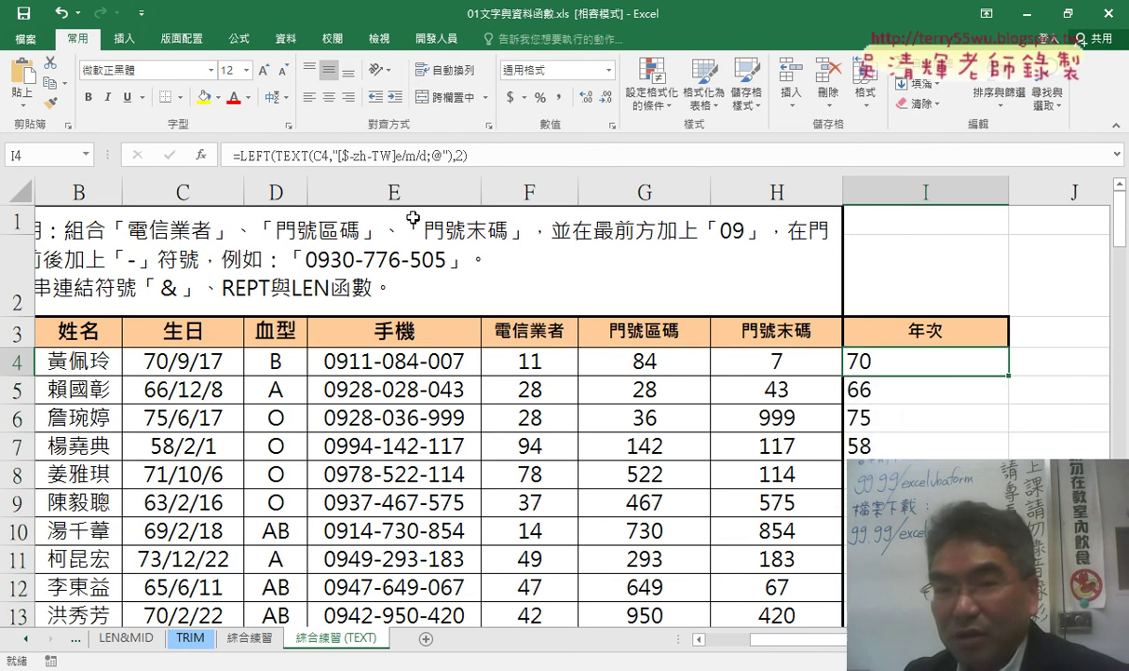
{"action": "left_click", "coordinate": [240, 156]}
{"action": "left_click", "coordinate": [212, 156]}
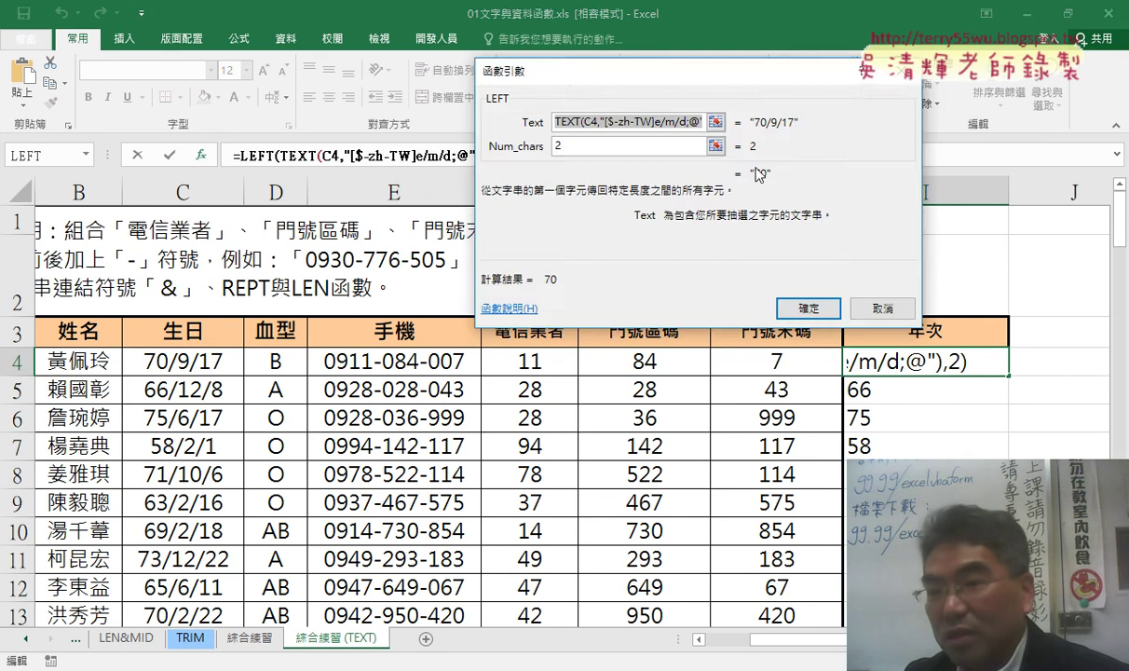
{"action": "left_click", "coordinate": [892, 305]}
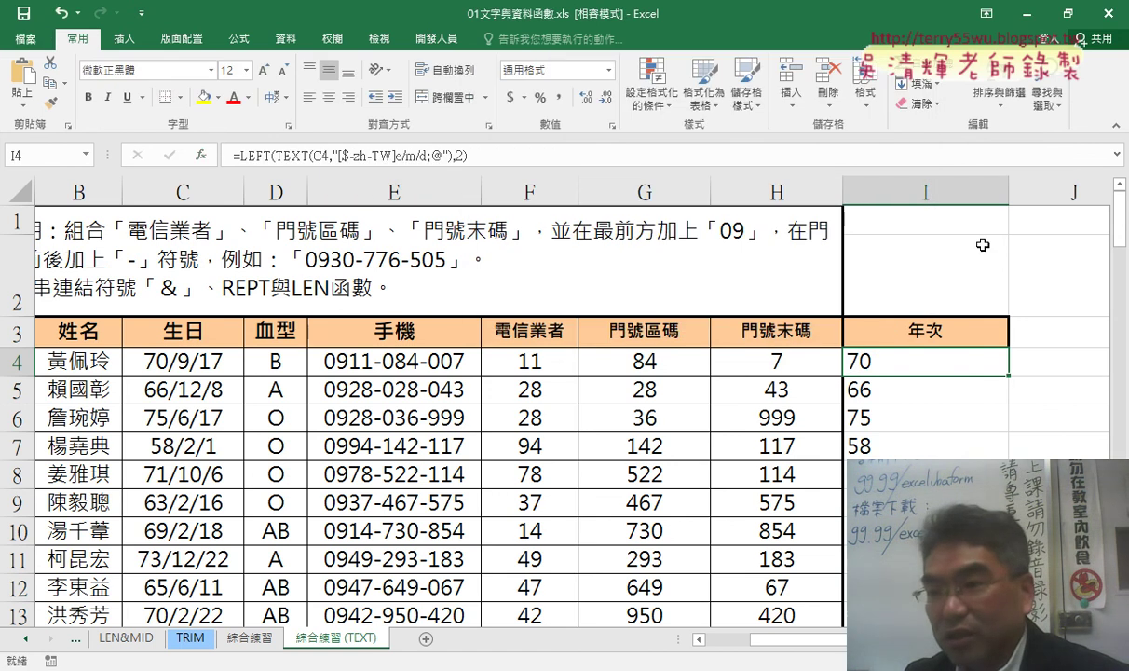
Narrow column I, select rows 1–2, and glance at the Google Doc's pivot chart
{"action": "left_click_drag", "start_coordinate": [1008, 194], "coordinate": [935, 194]}
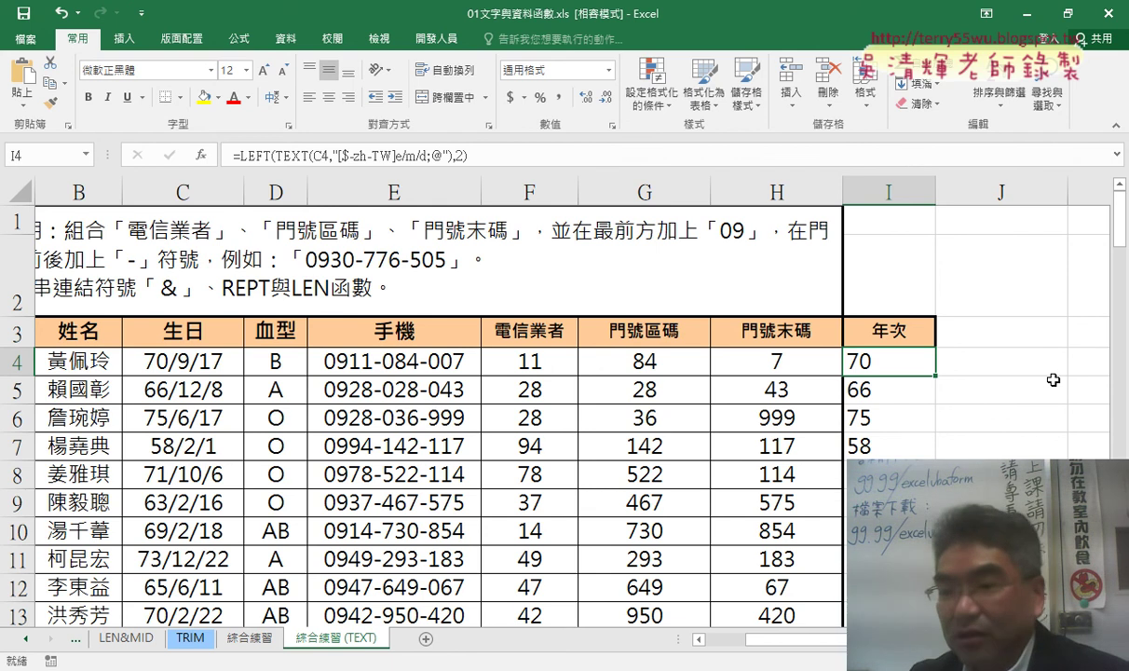
{"action": "left_click", "coordinate": [891, 191]}
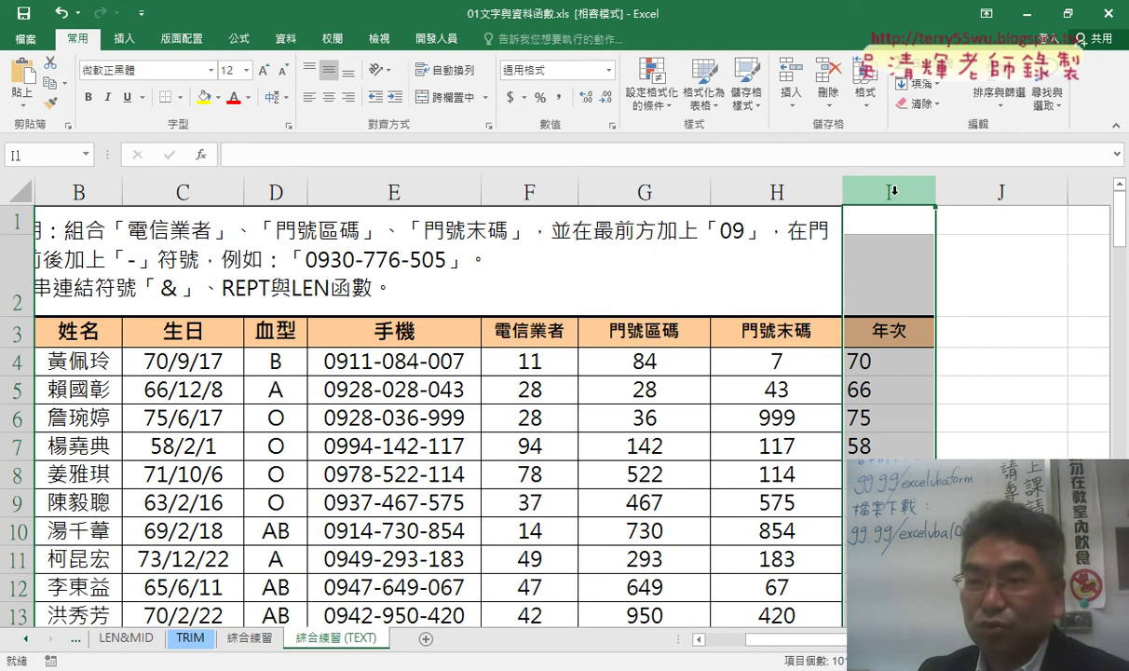
{"action": "left_click", "coordinate": [860, 368]}
{"action": "left_click", "coordinate": [17, 221]}
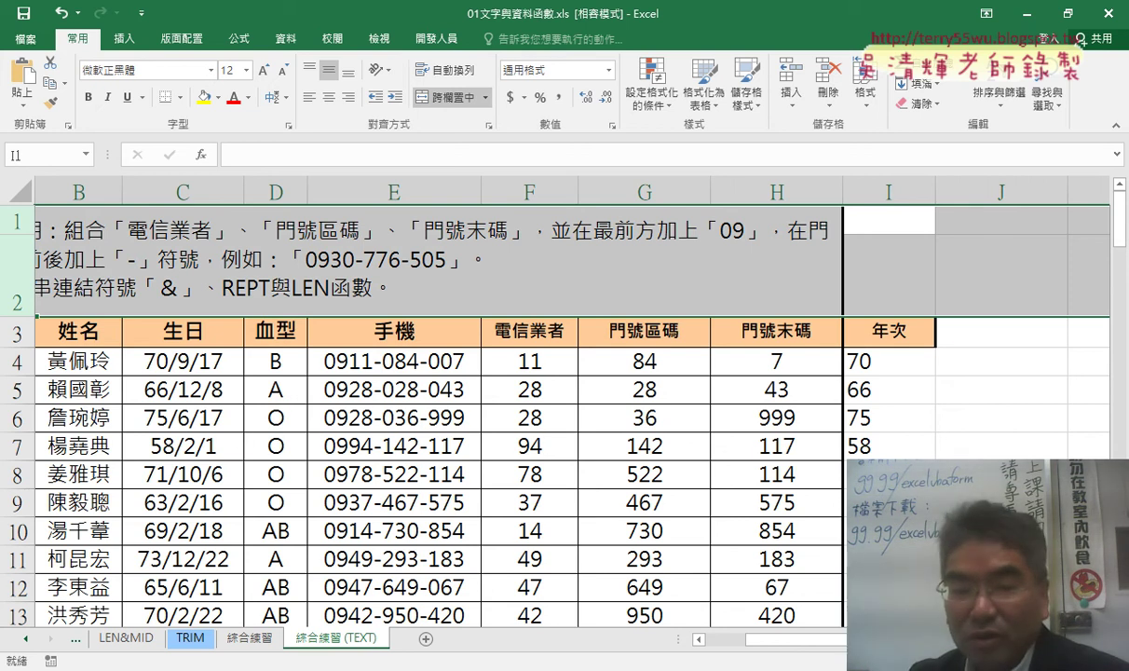
{"action": "key", "text": "alt+Tab"}
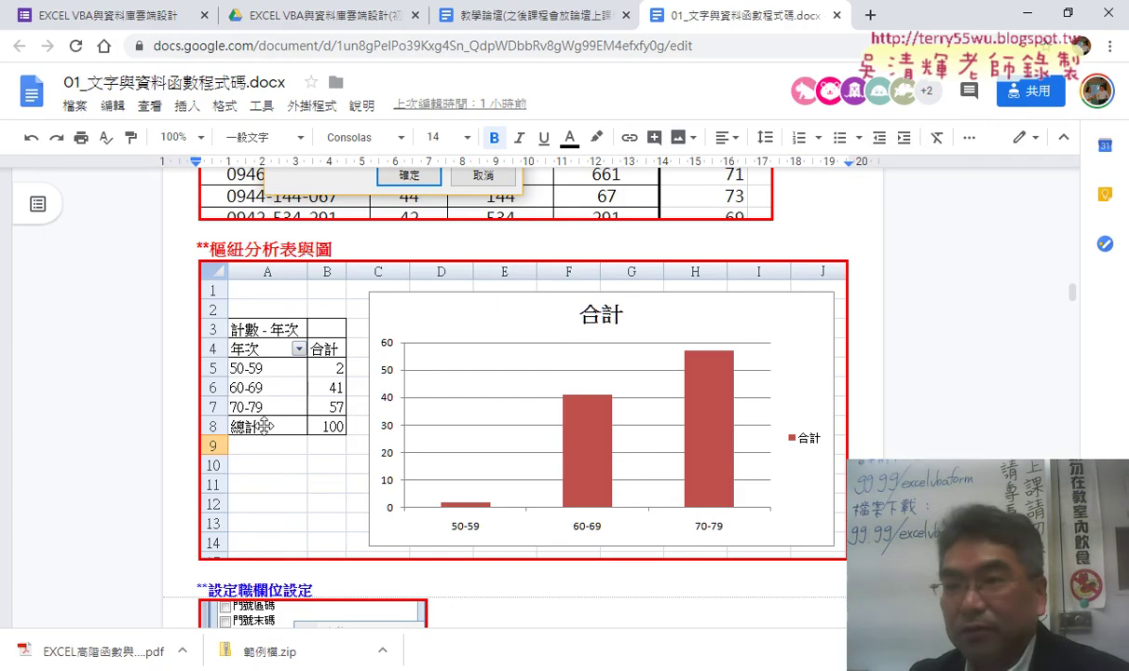
{"action": "key", "text": "alt+Tab"}
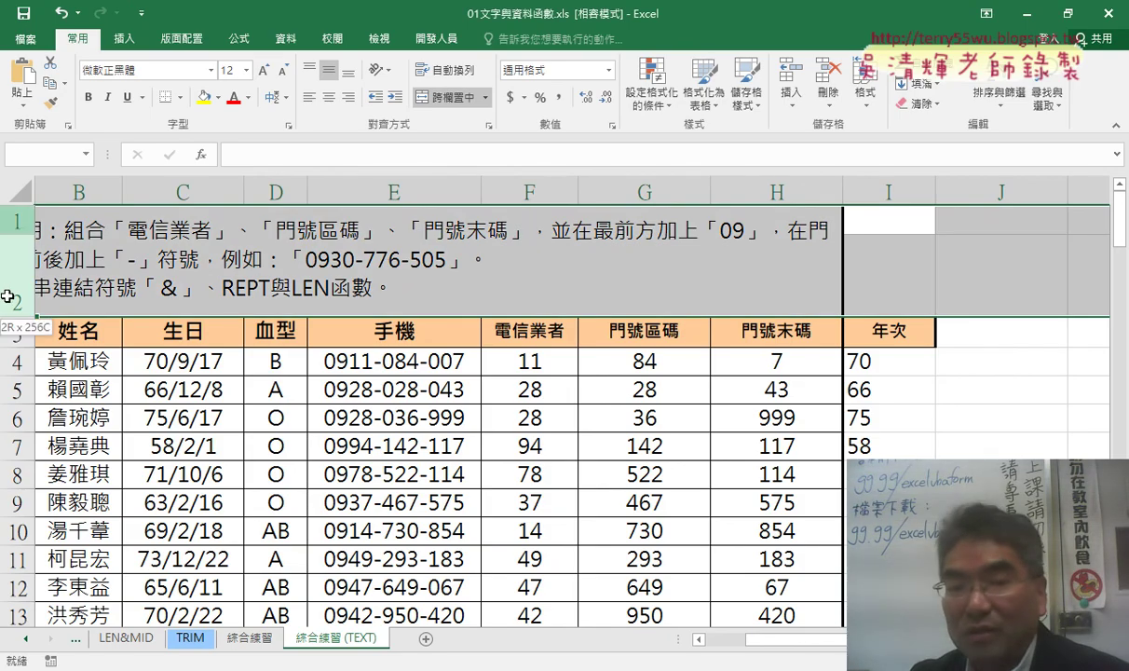
Delete rows 1–2 and verify I2's year formula now references C2
{"action": "right_click", "coordinate": [264, 271]}
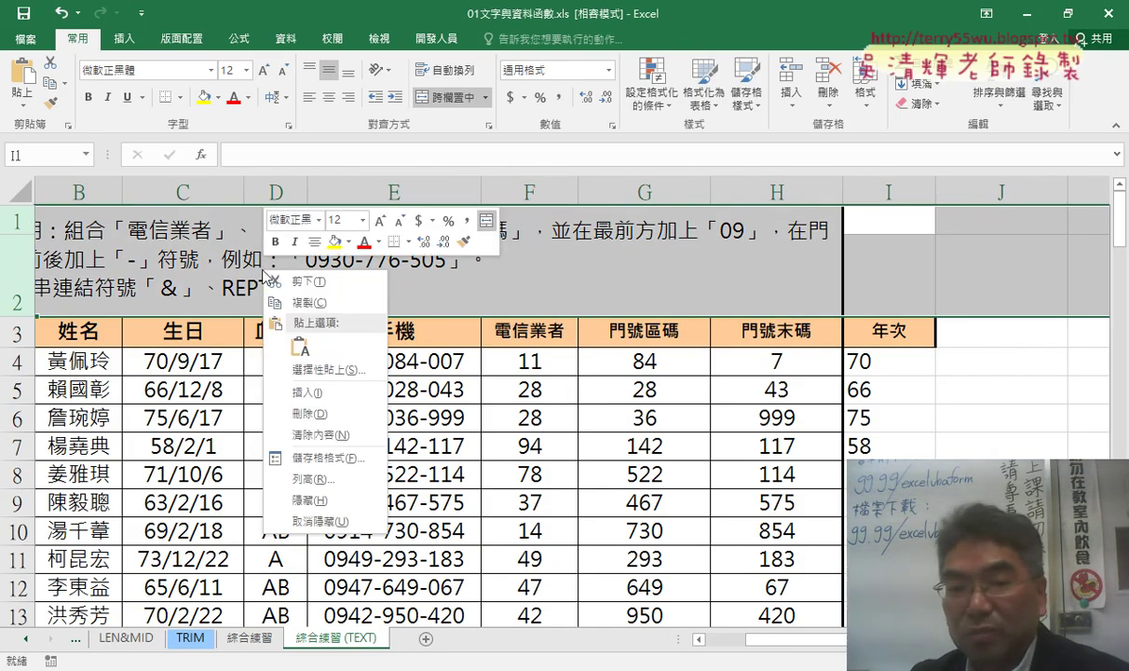
{"action": "left_click", "coordinate": [301, 418]}
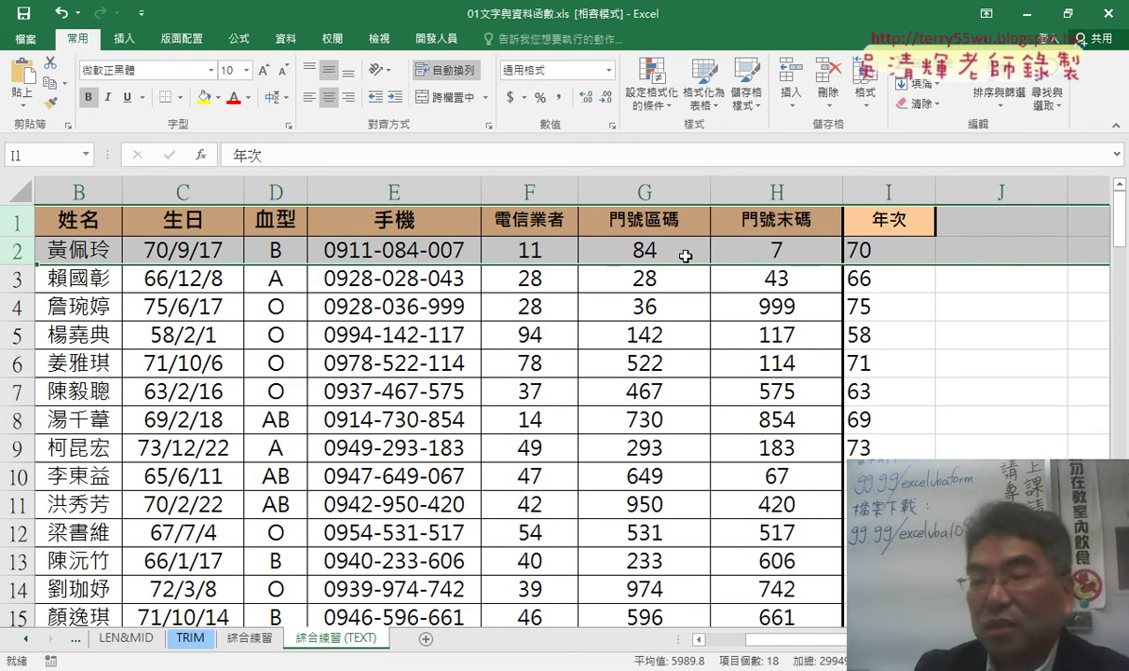
{"action": "left_click", "coordinate": [774, 220]}
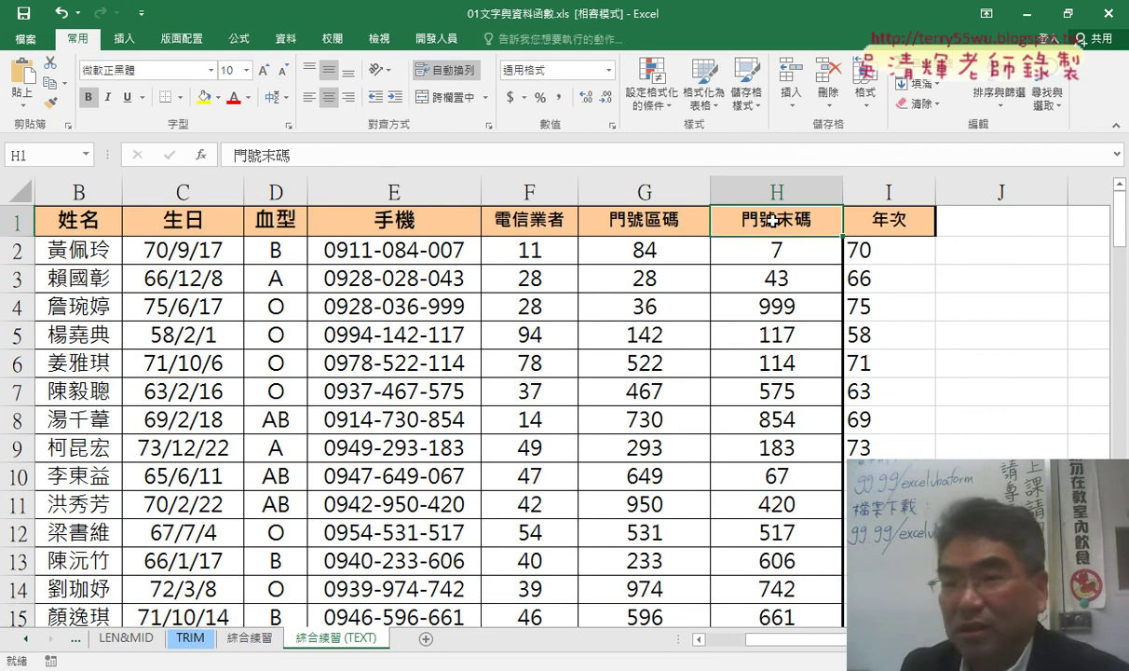
{"action": "left_click", "coordinate": [893, 251]}
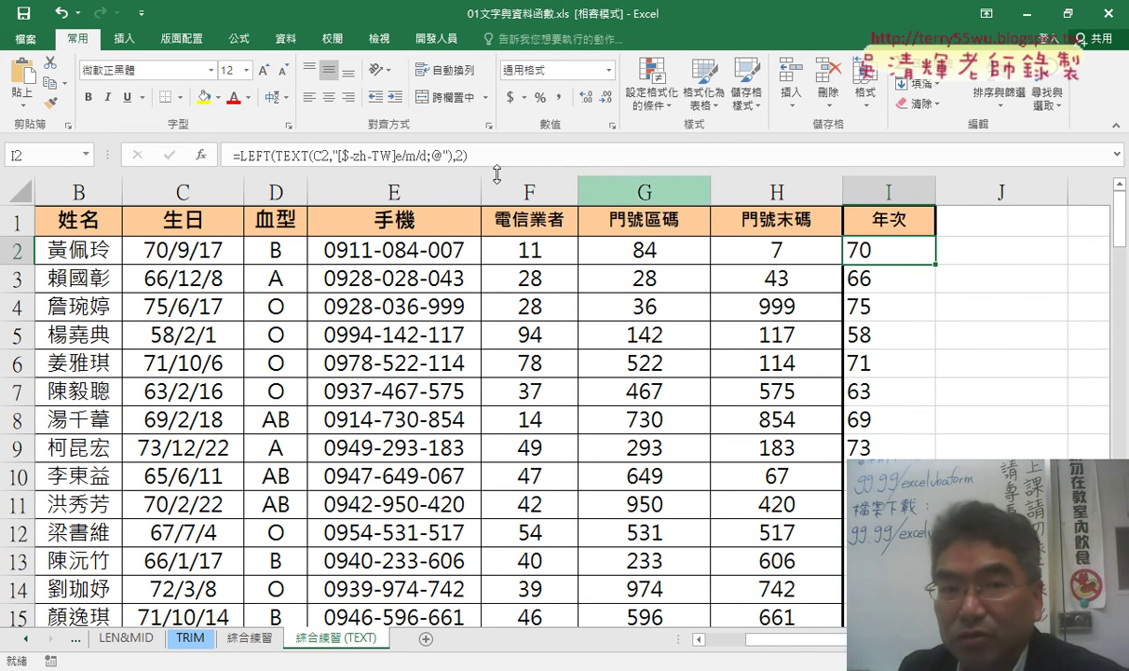
{"action": "left_click", "coordinate": [128, 41]}
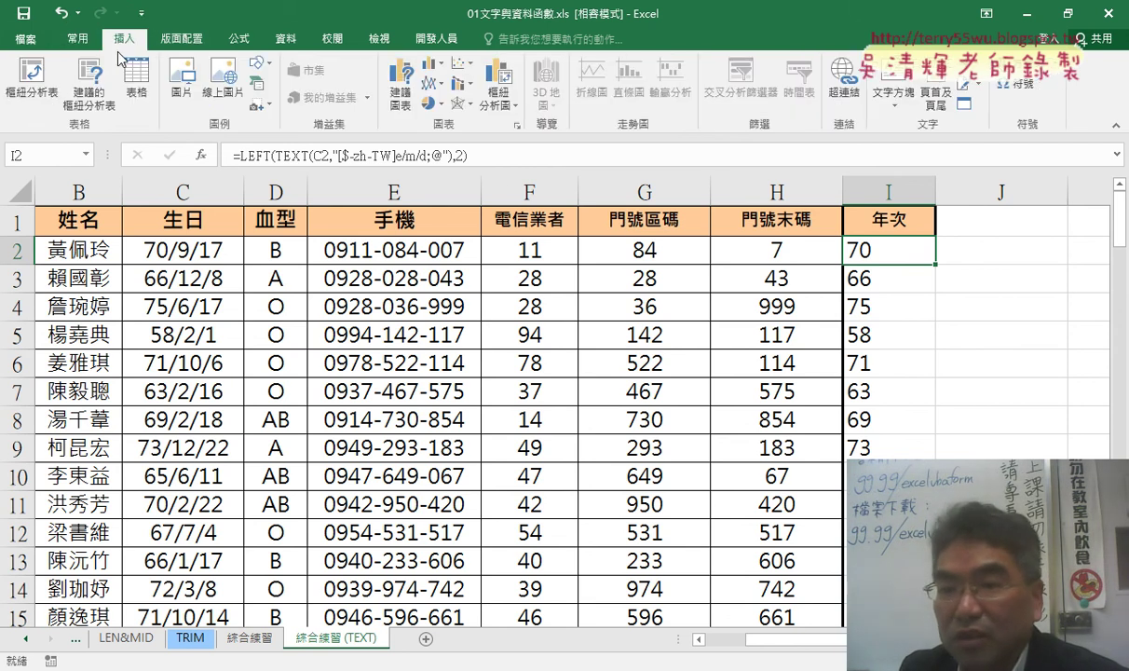
Insert a pivot table on a new sheet with 年次 as row labels and counted in Values
{"action": "left_click", "coordinate": [40, 93]}
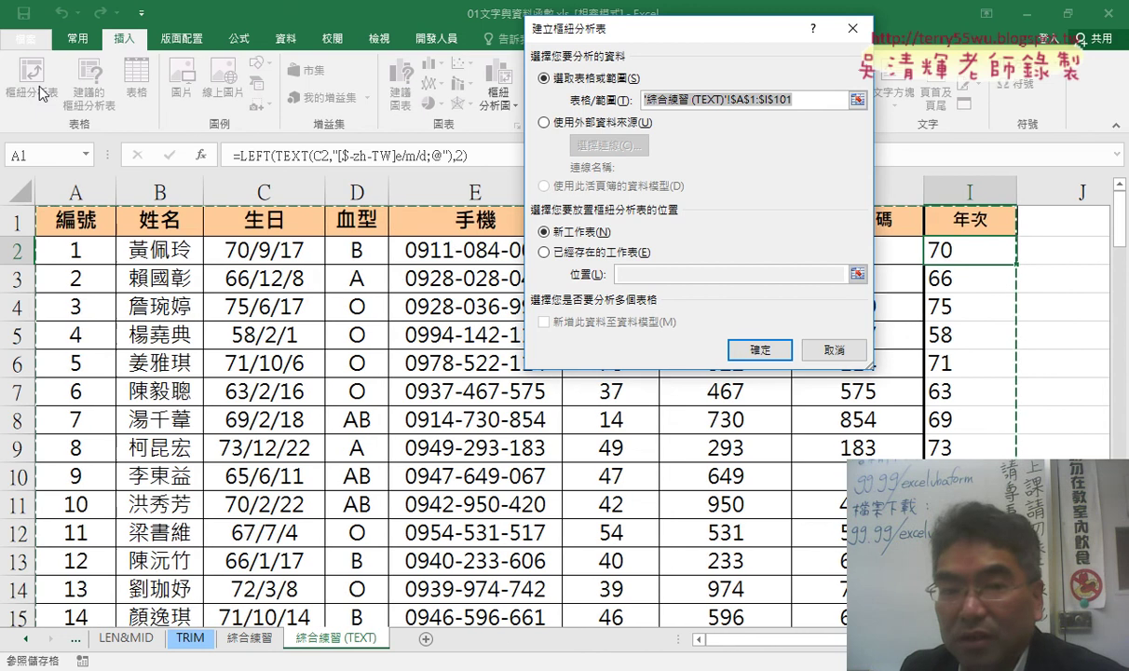
{"action": "left_click", "coordinate": [773, 351]}
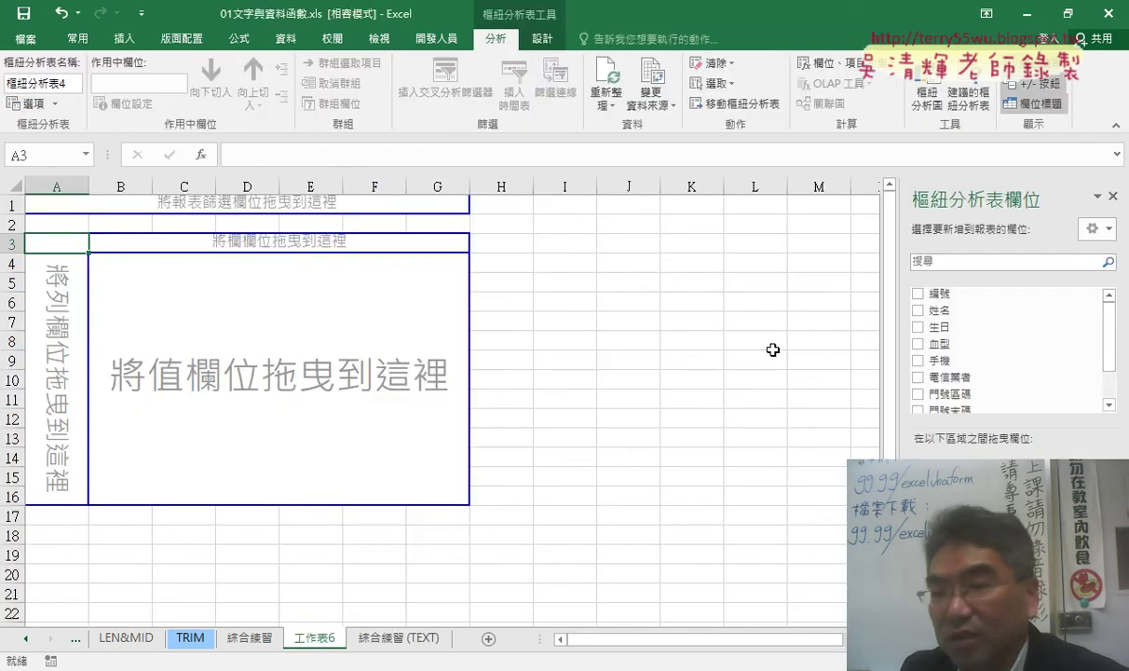
{"action": "scroll", "coordinate": [1104, 382], "scroll_direction": "down", "scroll_amount": 1}
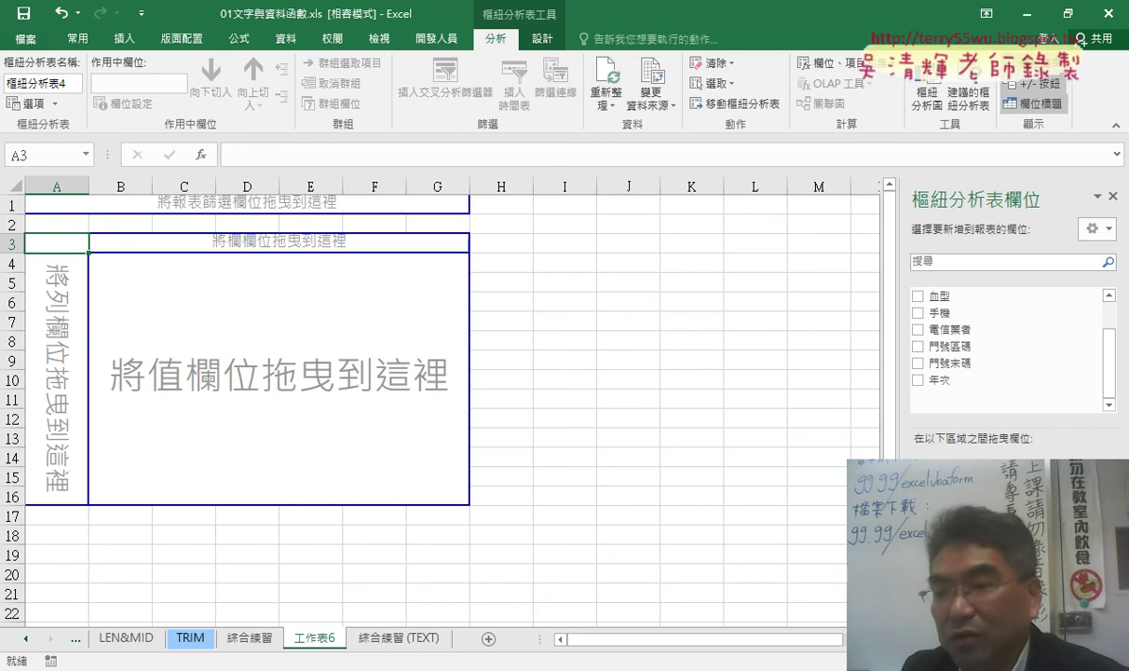
{"action": "left_click", "coordinate": [918, 380]}
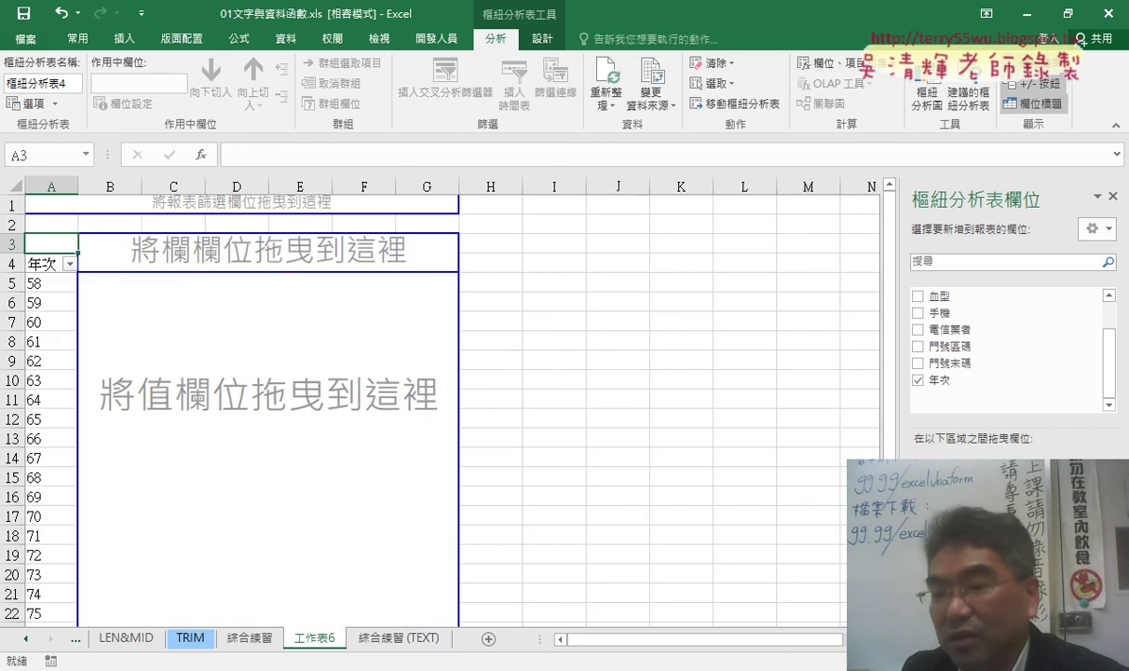
{"action": "left_click_drag", "start_coordinate": [939, 380], "coordinate": [1053, 596]}
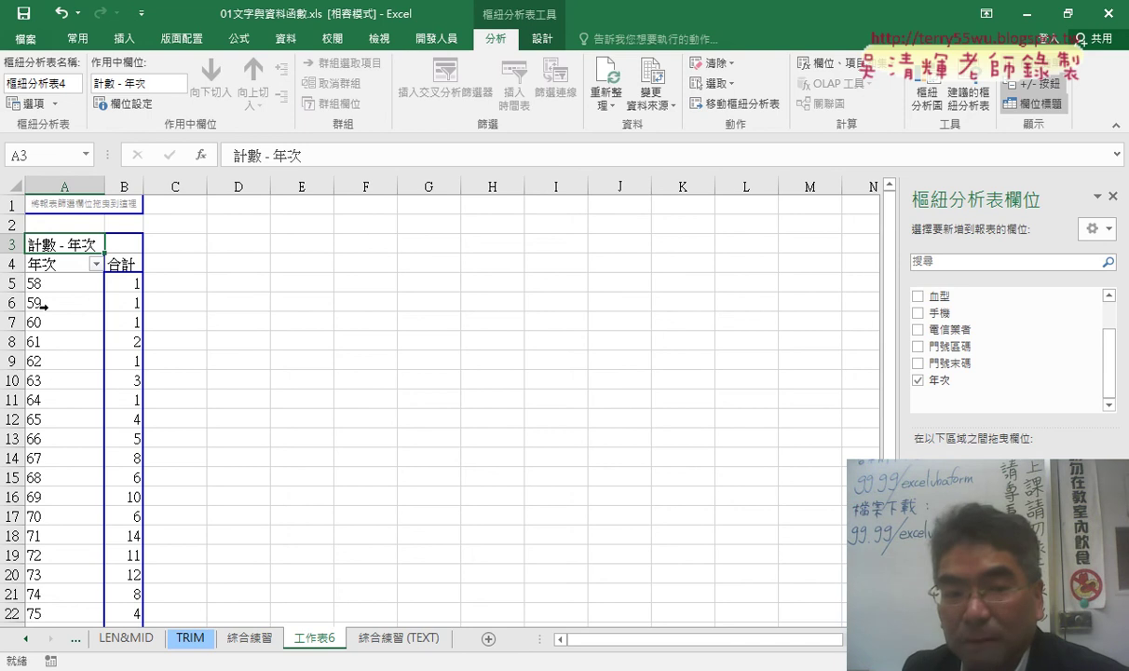
Try grouping the 年次 labels starting at 58 and dismiss the cannot-group error
{"action": "left_click", "coordinate": [63, 285]}
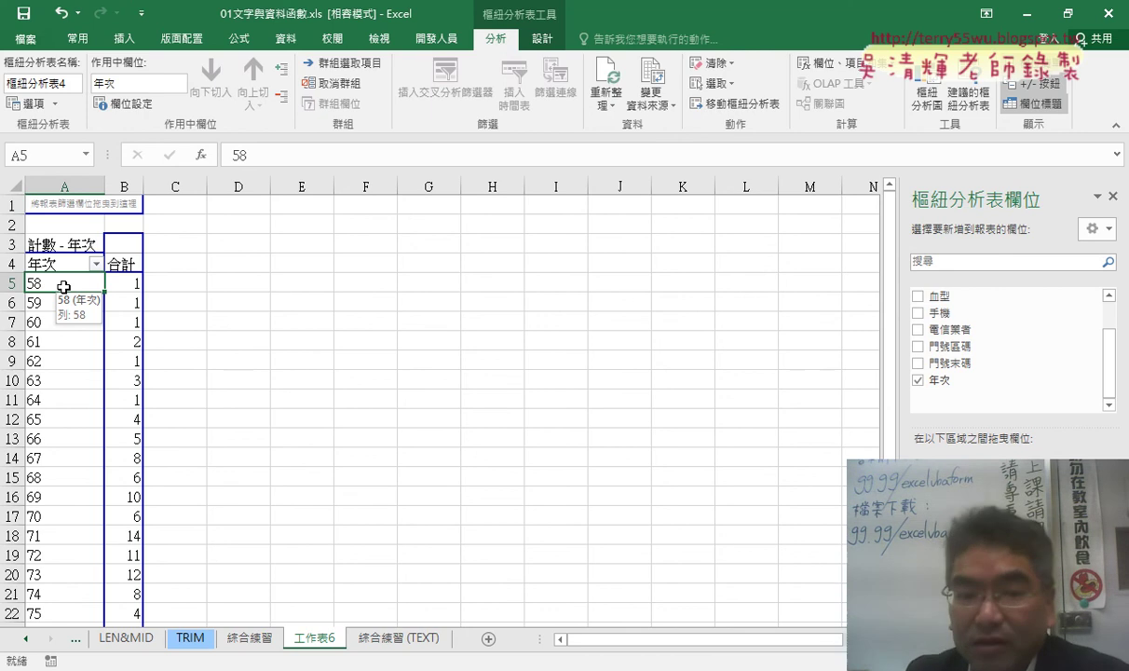
{"action": "right_click", "coordinate": [64, 289]}
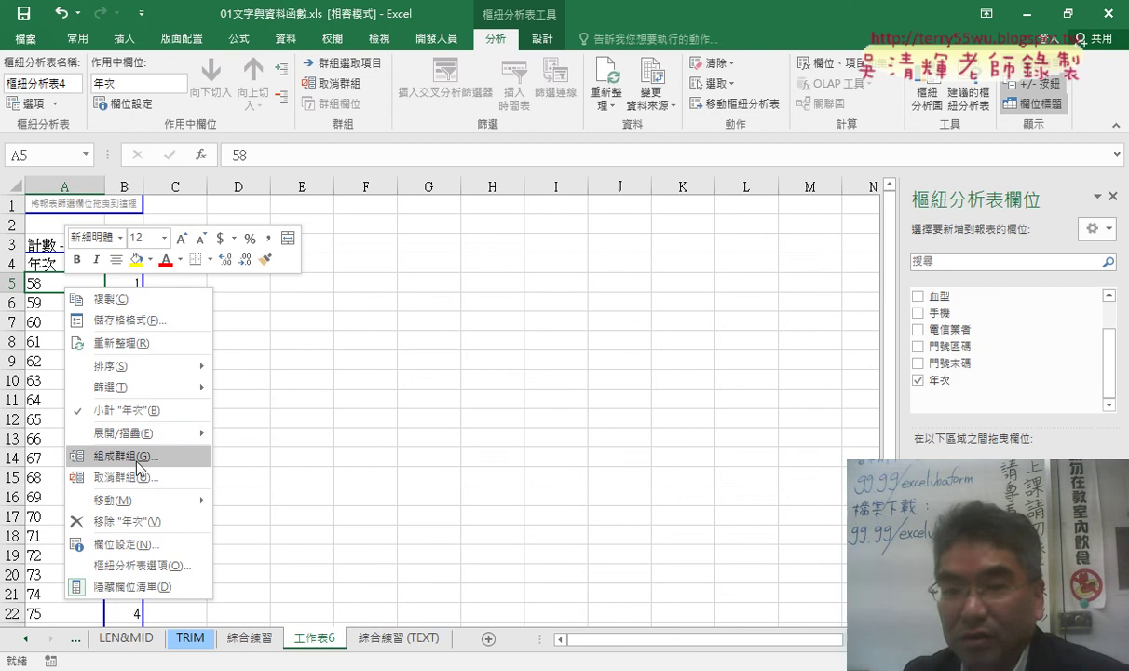
{"action": "left_click", "coordinate": [139, 467]}
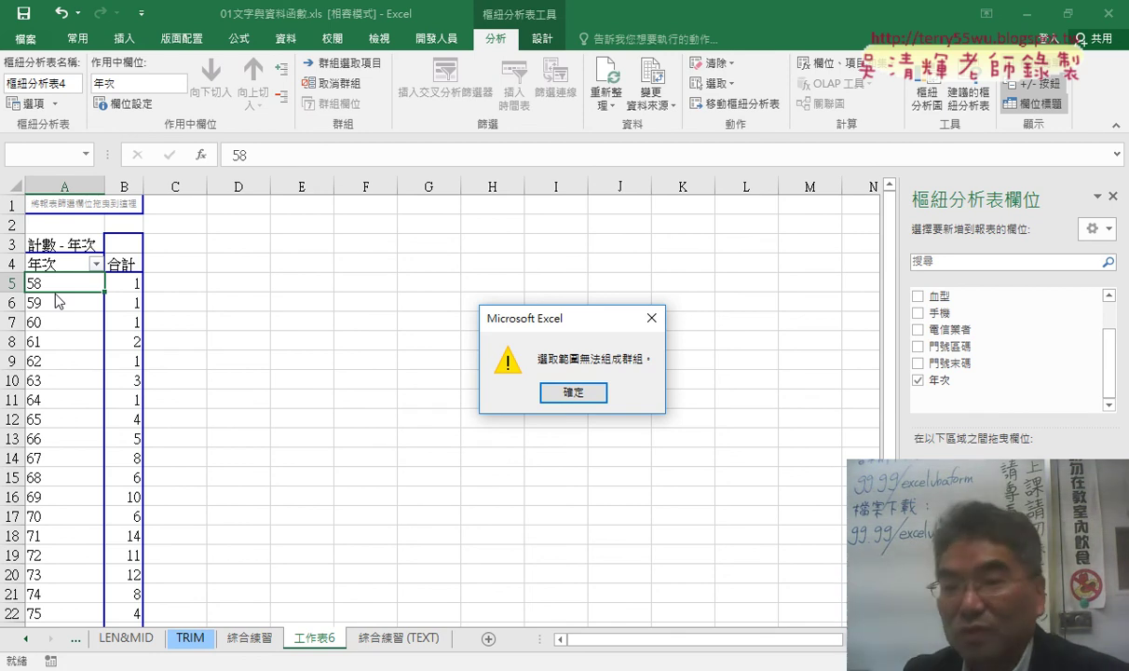
{"action": "left_click", "coordinate": [570, 391]}
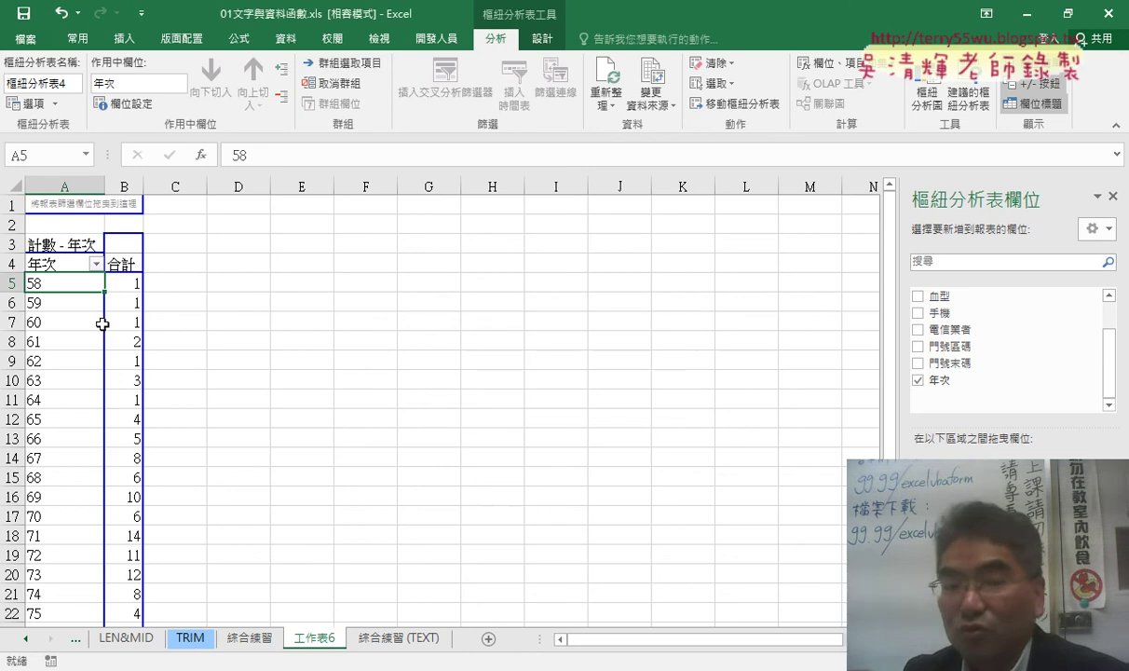
Delete the pivot table sheet 工作表6
{"action": "right_click", "coordinate": [312, 637]}
{"action": "left_click", "coordinate": [379, 455]}
{"action": "left_click", "coordinate": [514, 390]}
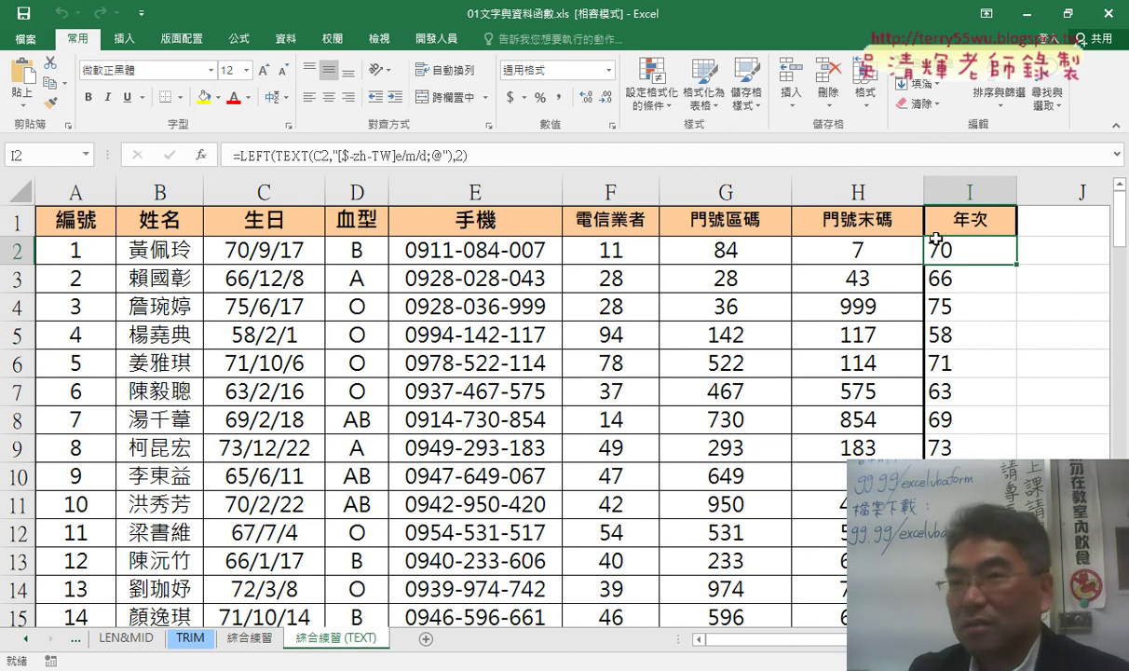
{"action": "left_click", "coordinate": [1064, 257]}
{"action": "left_click", "coordinate": [195, 155]}
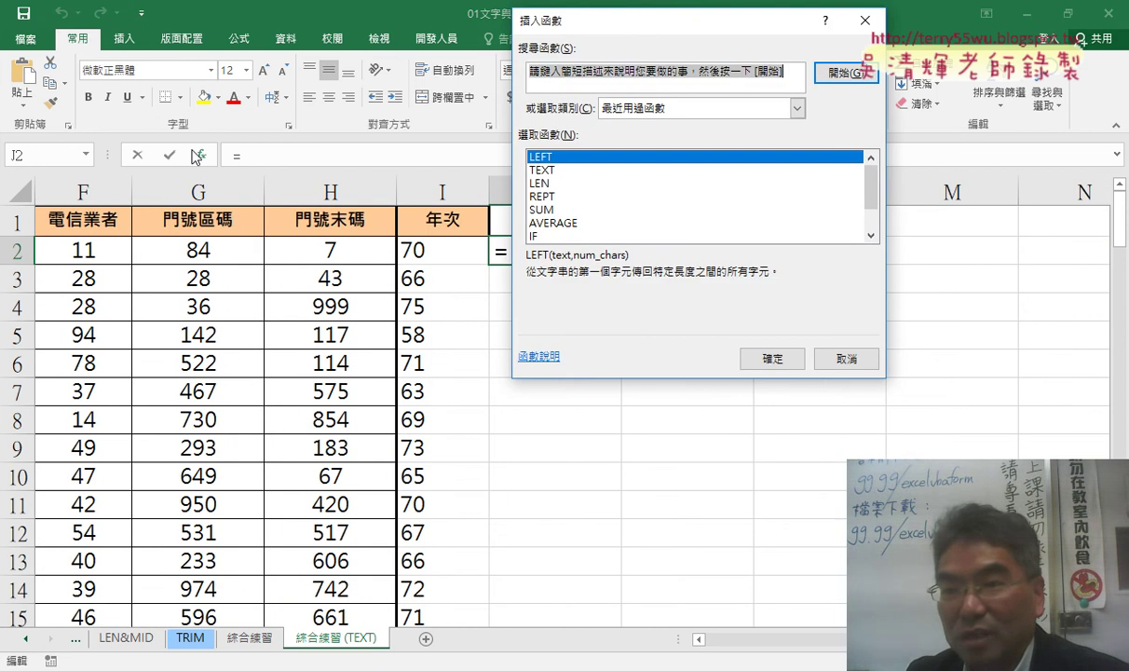
{"action": "left_click", "coordinate": [657, 110]}
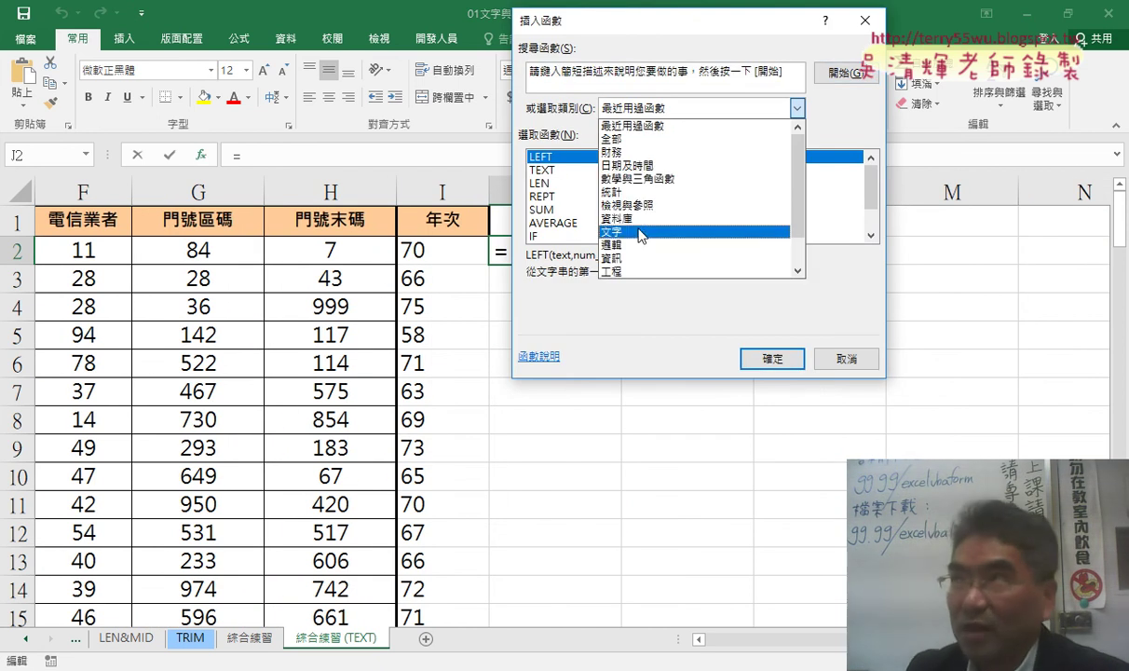
{"action": "left_click", "coordinate": [641, 232]}
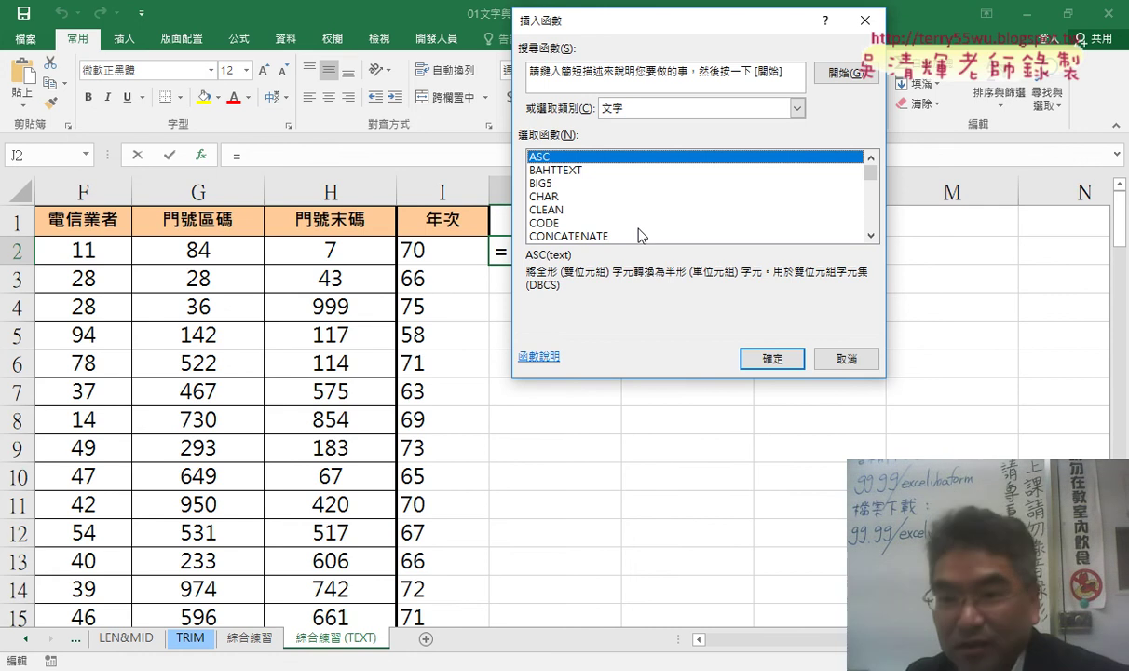
{"action": "left_click", "coordinate": [579, 172]}
{"action": "left_click", "coordinate": [579, 184]}
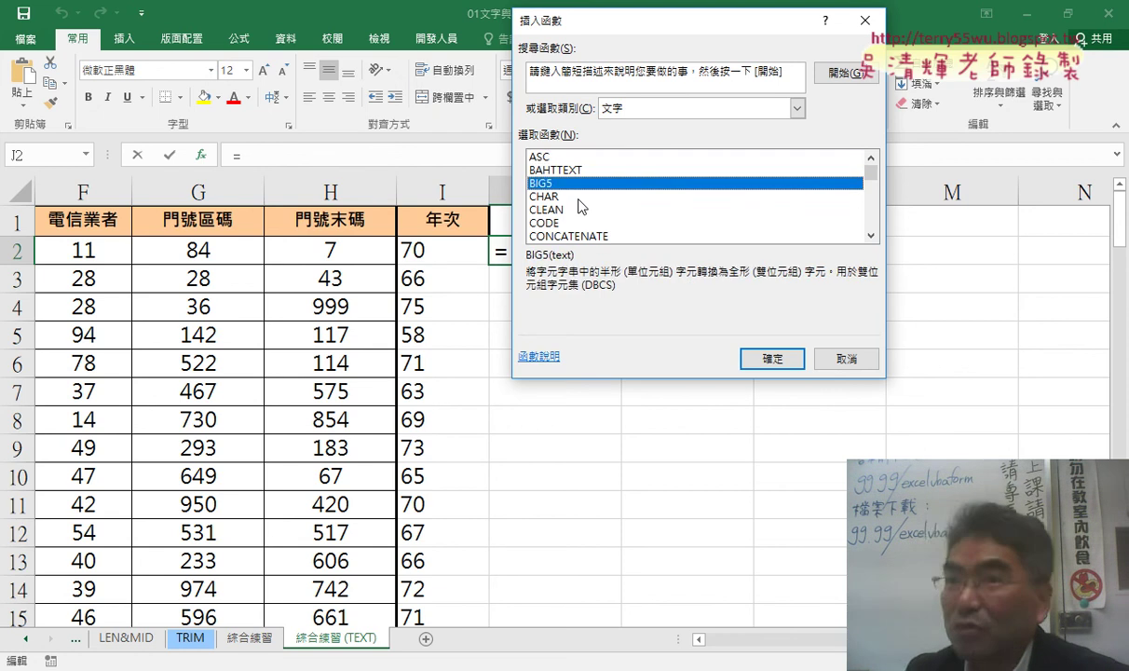
{"action": "left_click", "coordinate": [579, 197]}
{"action": "left_click", "coordinate": [579, 210]}
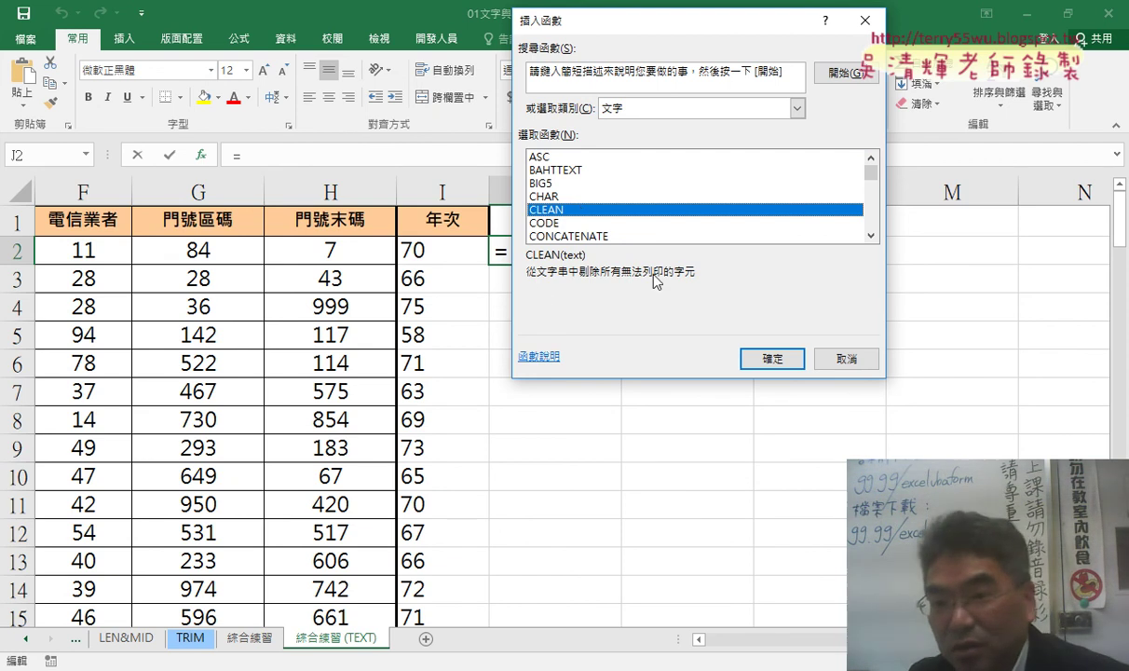
{"action": "left_click", "coordinate": [559, 225]}
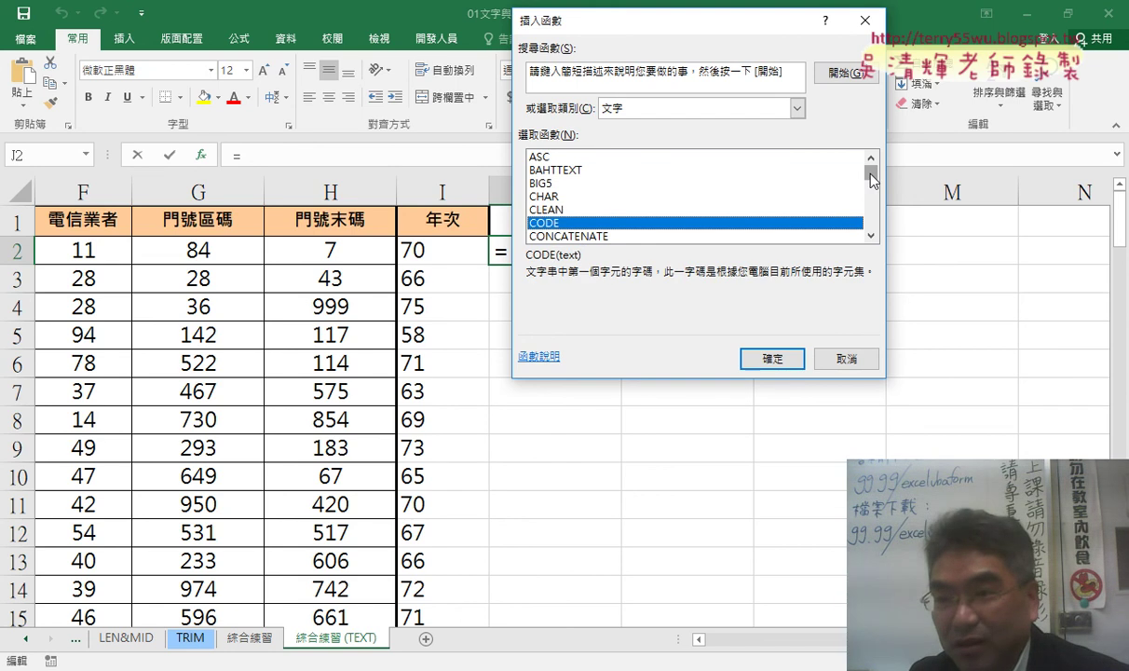
{"action": "left_click_drag", "start_coordinate": [873, 179], "coordinate": [875, 240]}
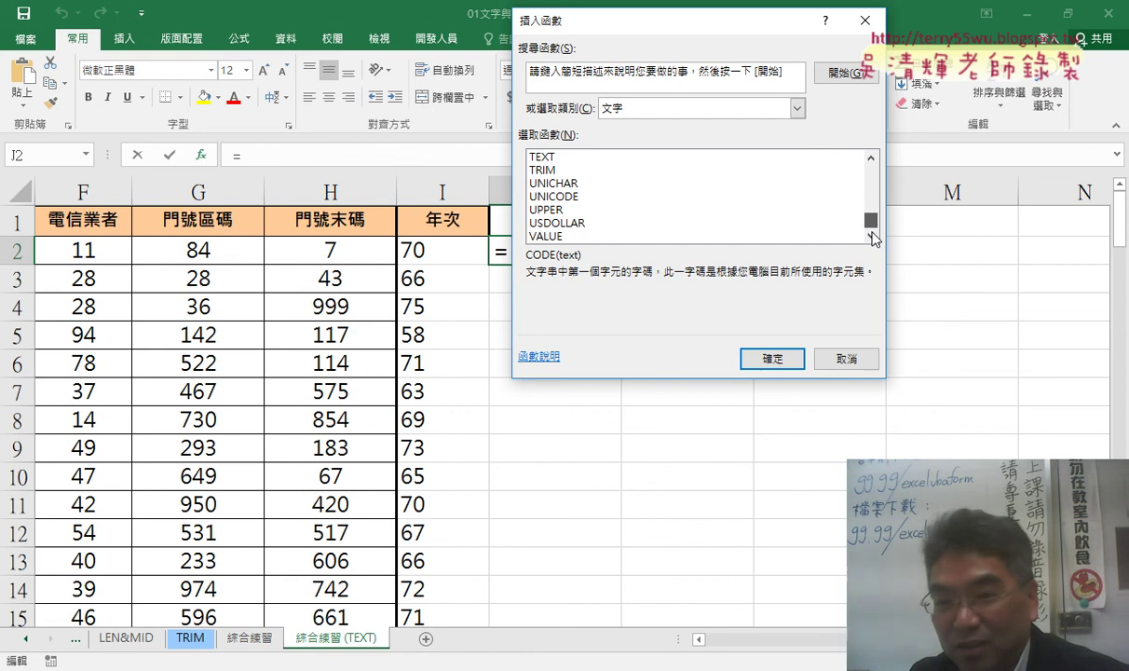
{"action": "left_click", "coordinate": [560, 236]}
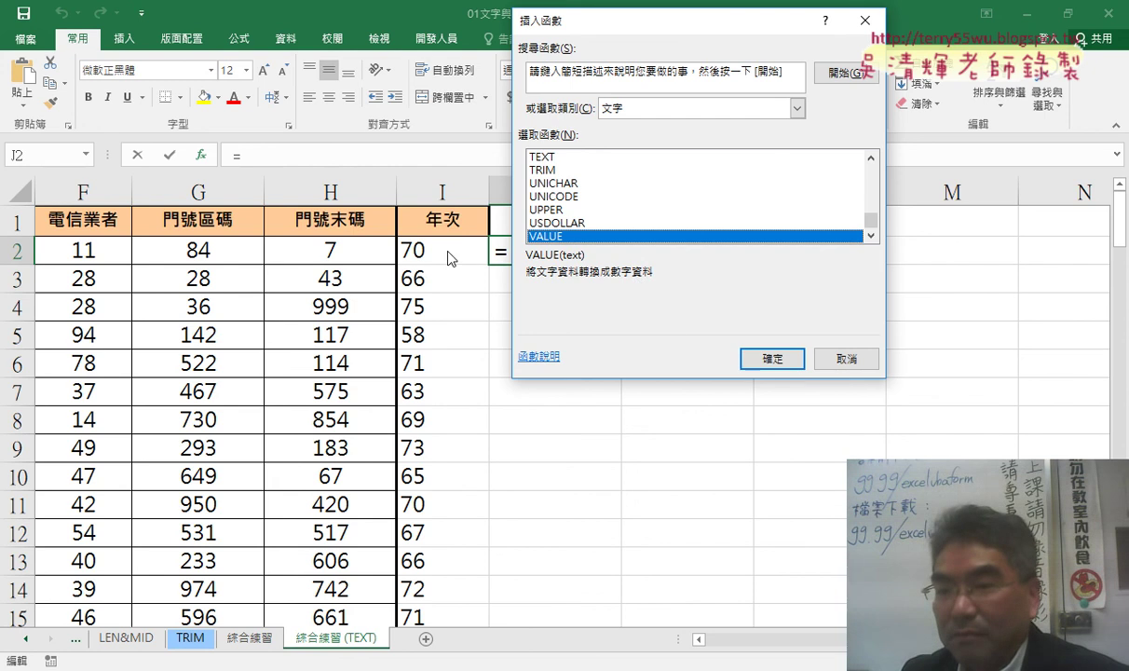
{"action": "left_click", "coordinate": [844, 360]}
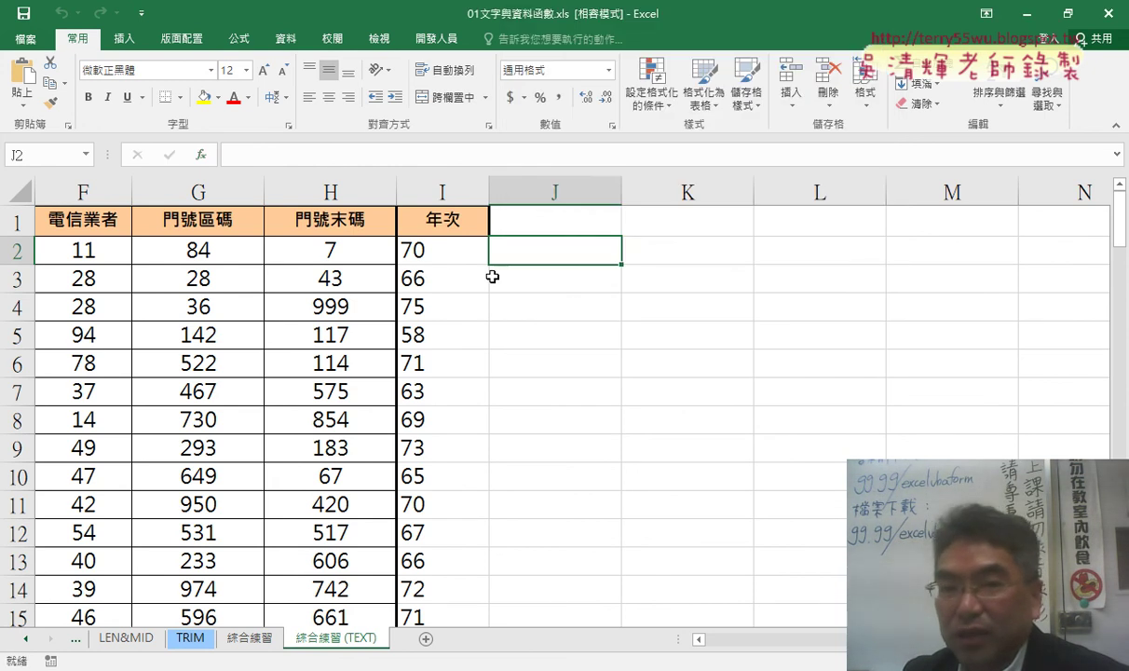
Edit I2 toward =VALUE(LEFT(TEXT(C2,"[$-zh-TW]e/m/d;@"),2)) using VALUE from AutoComplete
{"action": "left_click", "coordinate": [431, 248]}
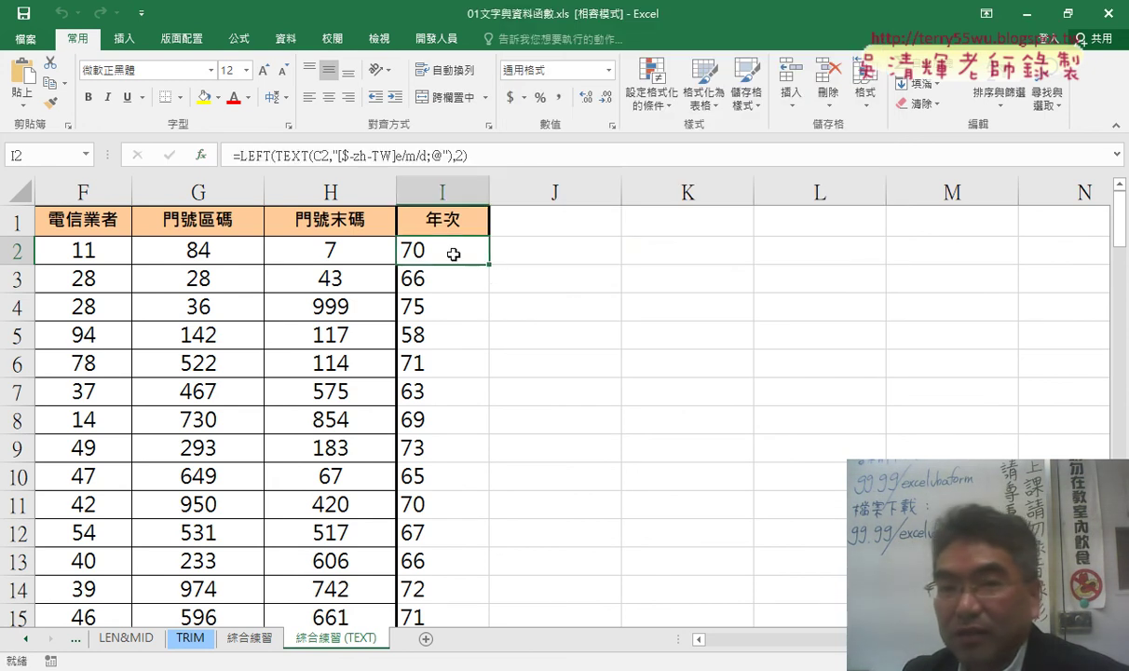
{"action": "left_click", "coordinate": [240, 156]}
{"action": "type", "text": "《"}
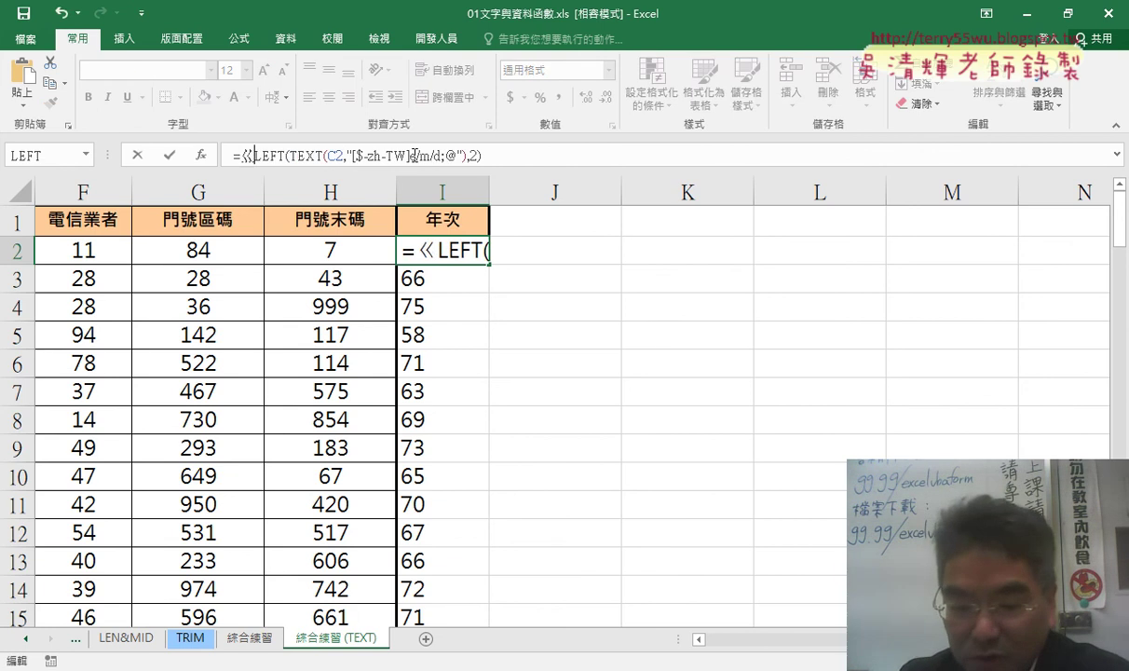
{"action": "key", "text": "BackSpace"}
{"action": "type", "text": "va"}
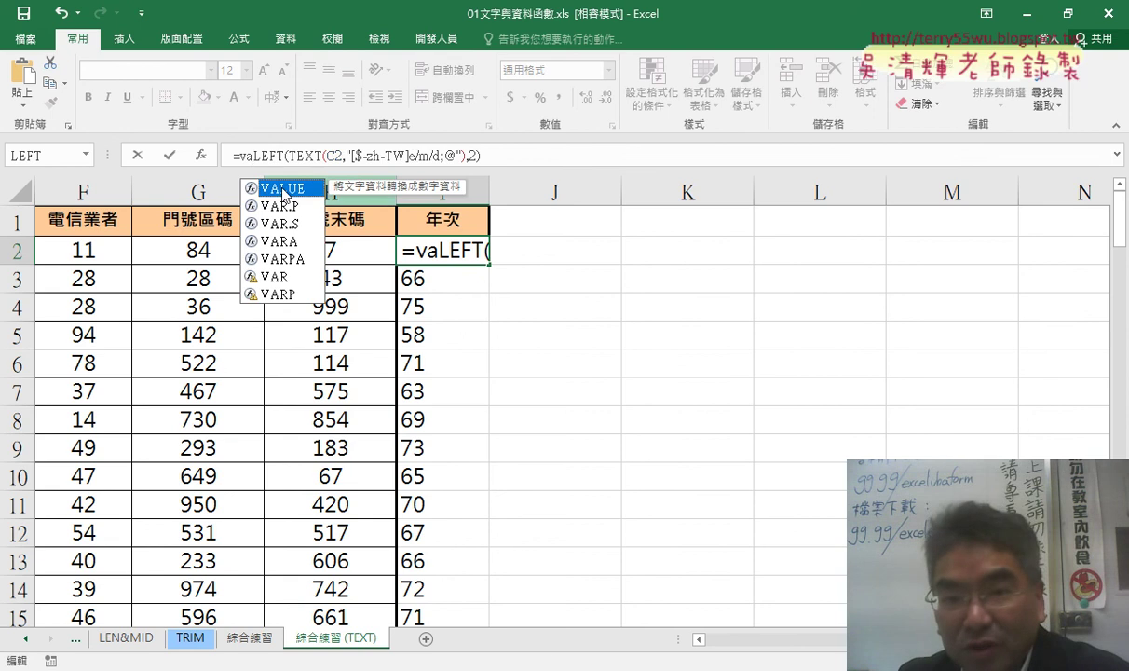
{"action": "double_click", "coordinate": [281, 188]}
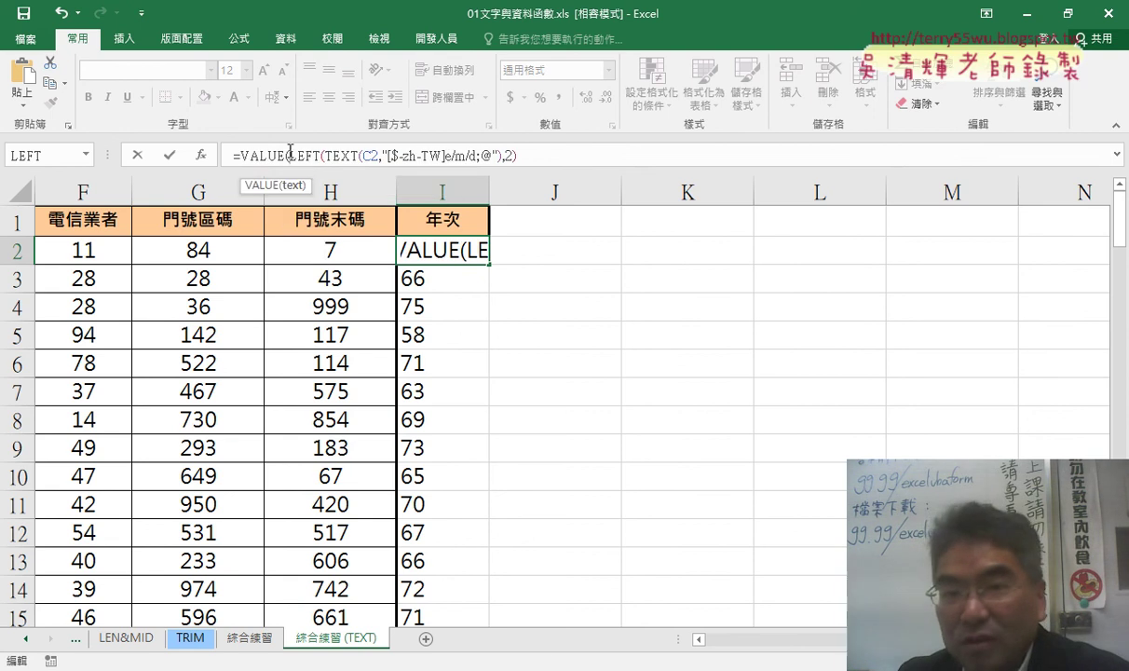
{"action": "left_click", "coordinate": [587, 157]}
{"action": "type", "text": ")"}
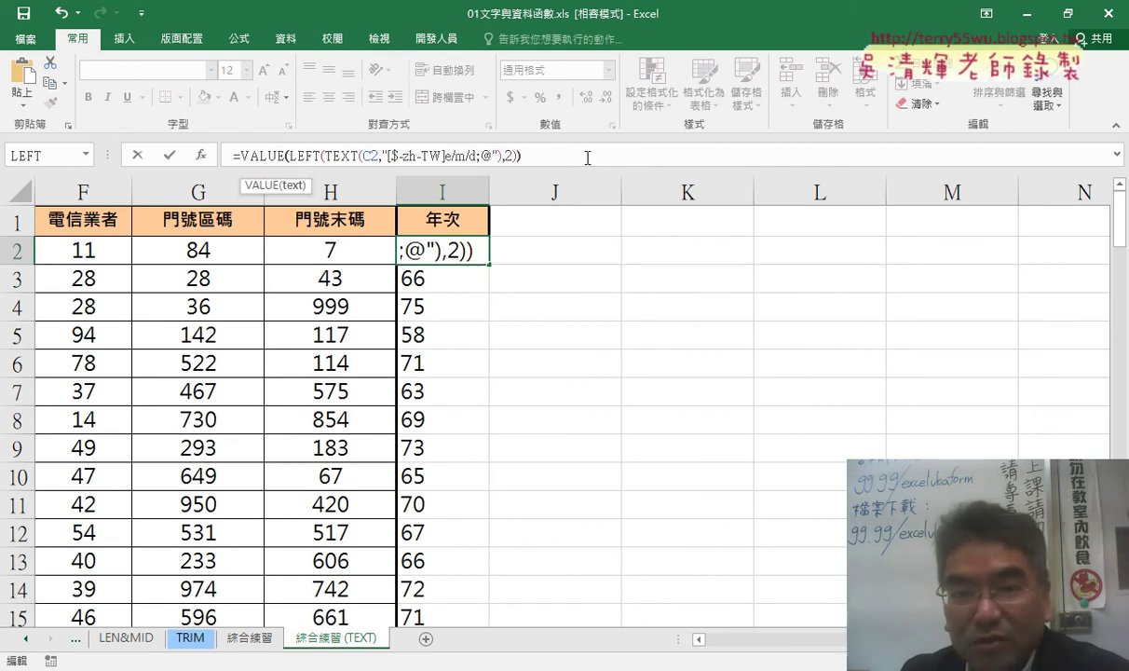
{"action": "left_click_drag", "start_coordinate": [293, 156], "coordinate": [519, 156]}
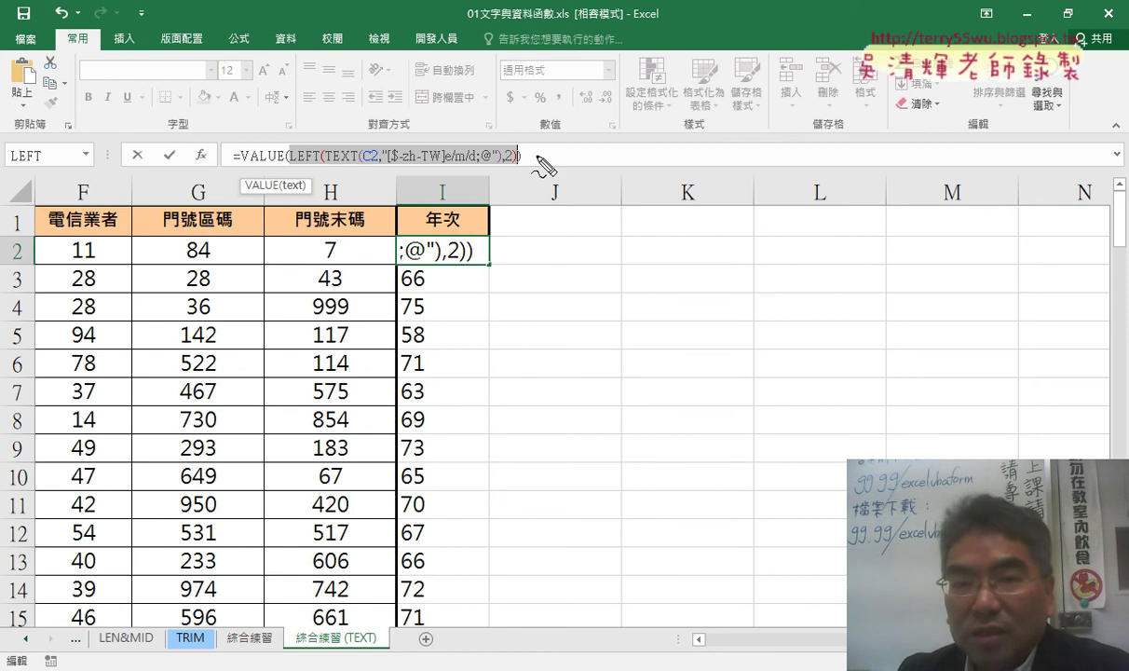
{"action": "mouse_move", "coordinate": [384, 68]}
{"action": "left_mouse_down"}
{"action": "mouse_move", "coordinate": [407, 124]}
{"action": "mouse_move", "coordinate": [427, 89]}
{"action": "left_mouse_up"}
{"action": "left_click_drag", "start_coordinate": [350, 39], "coordinate": [352, 63]}
{"action": "left_click_drag", "start_coordinate": [450, 35], "coordinate": [454, 56]}
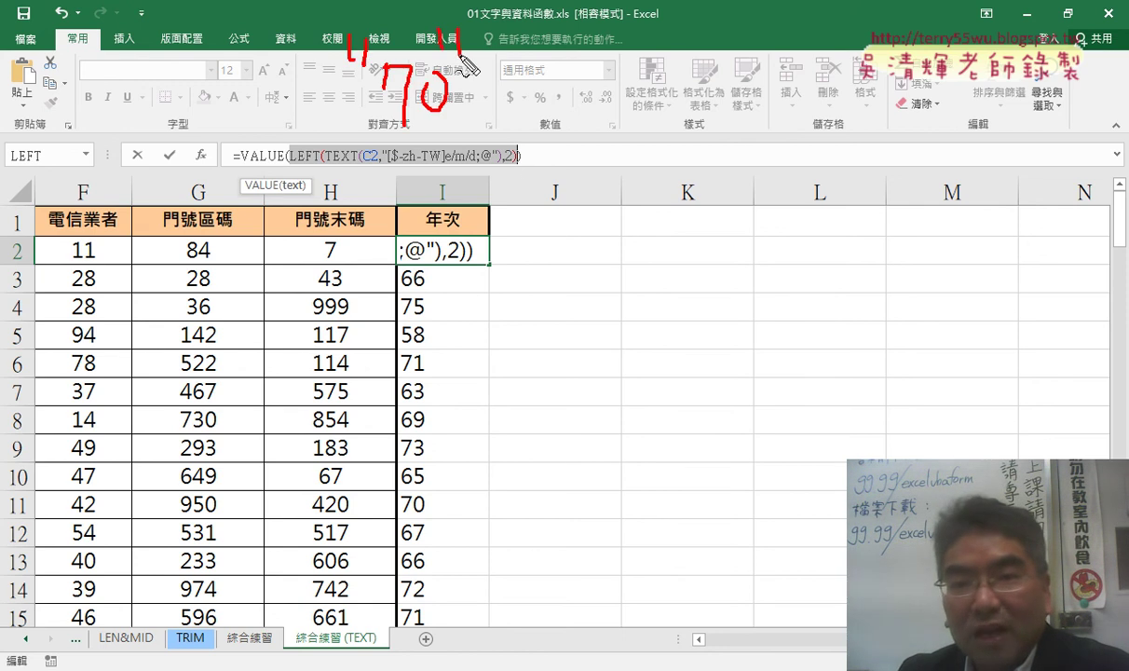
{"action": "left_click_drag", "start_coordinate": [240, 165], "coordinate": [284, 164]}
{"action": "mouse_move", "coordinate": [468, 90]}
{"action": "left_mouse_down"}
{"action": "mouse_move", "coordinate": [549, 90]}
{"action": "mouse_move", "coordinate": [550, 106]}
{"action": "left_mouse_up"}
{"action": "left_click_drag", "start_coordinate": [610, 58], "coordinate": [622, 127]}
{"action": "left_click_drag", "start_coordinate": [673, 54], "coordinate": [667, 58]}
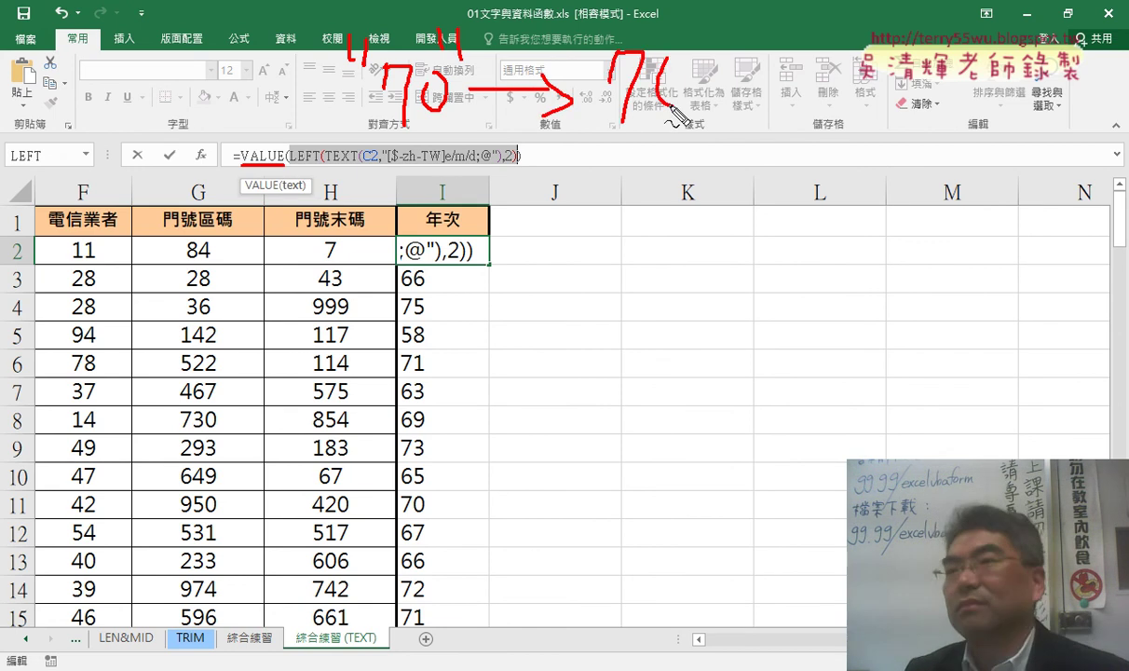
{"action": "left_click_drag", "start_coordinate": [601, 140], "coordinate": [722, 137]}
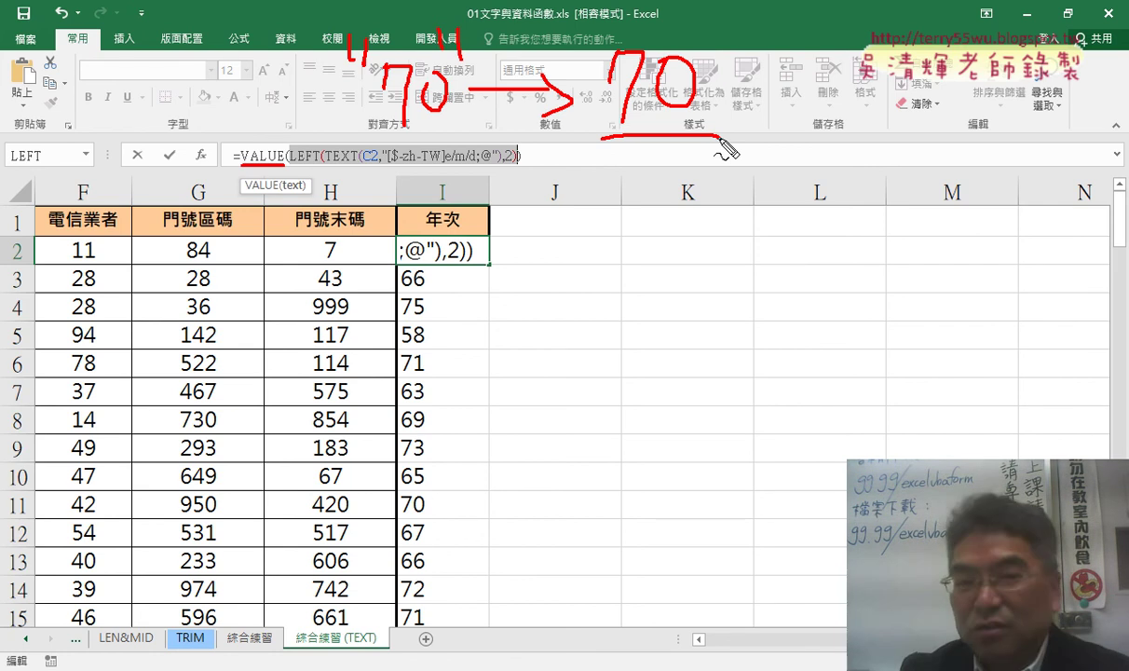
{"action": "key", "text": "Escape"}
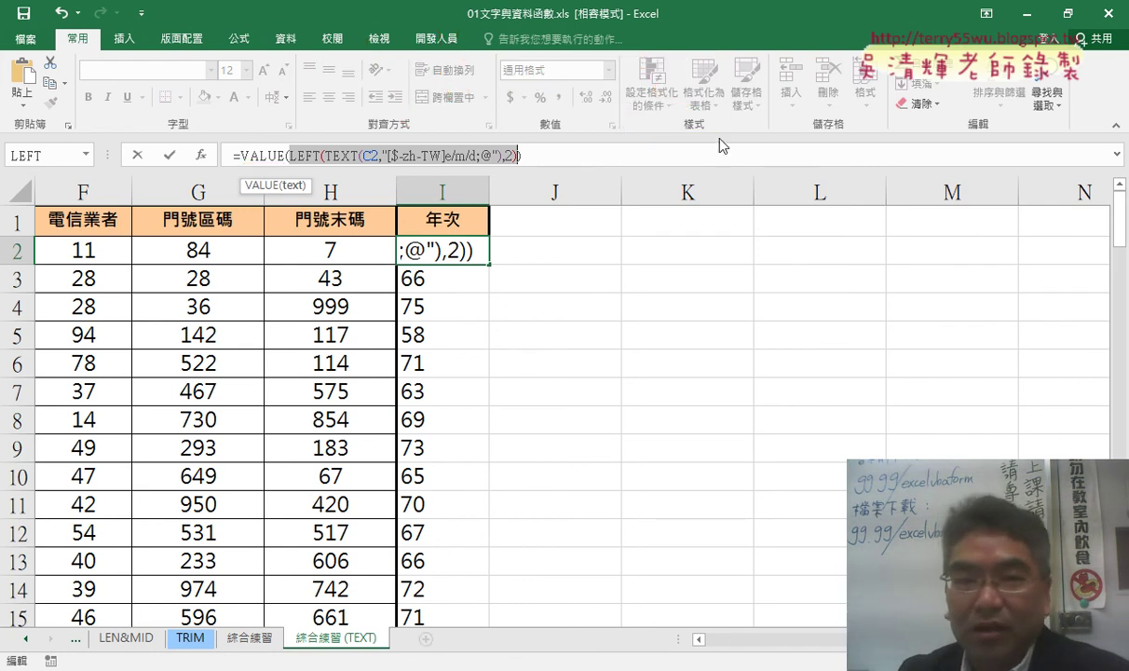
Confirm the VALUE year formula in I2 and fill it down the whole 年次 column
{"action": "left_click", "coordinate": [170, 154]}
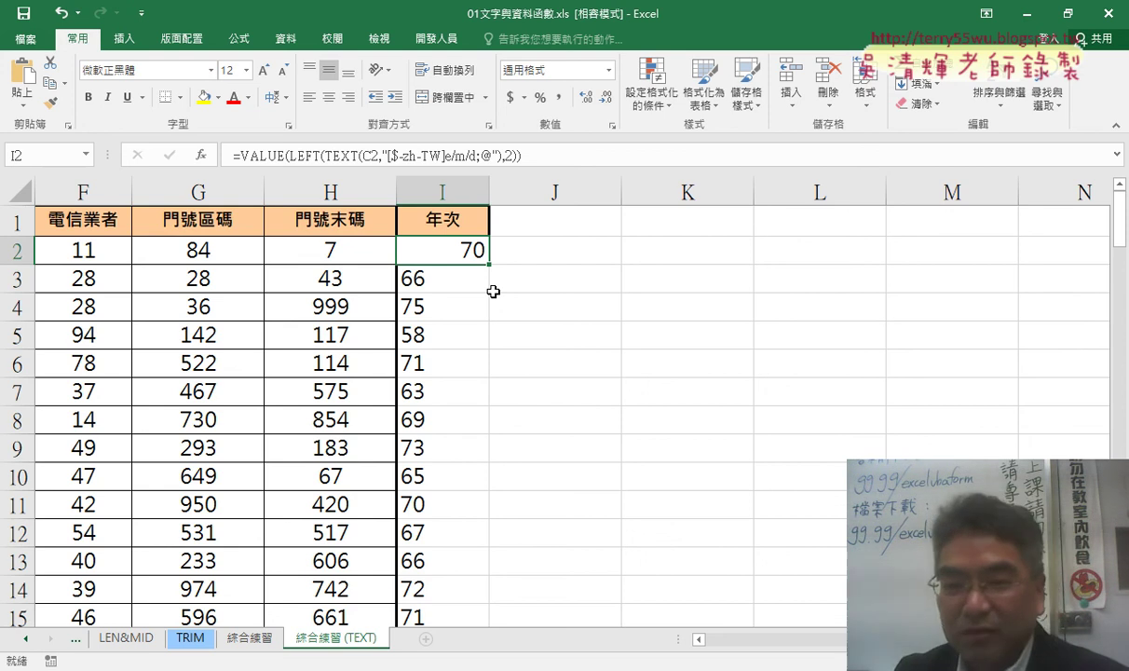
{"action": "double_click", "coordinate": [488, 265]}
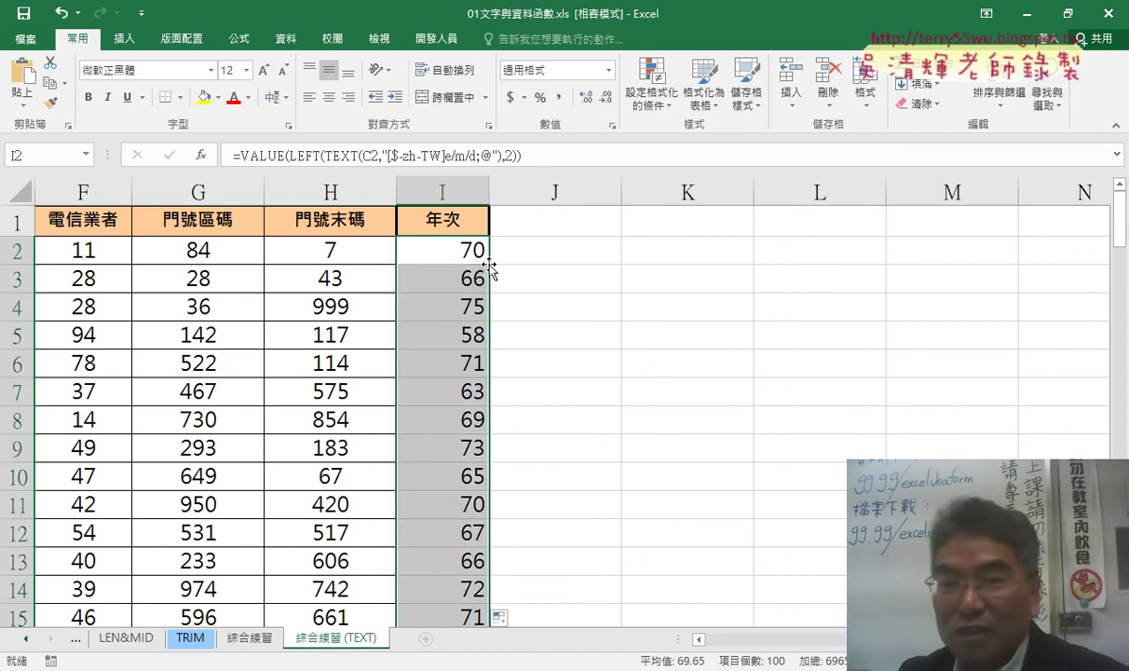
{"action": "left_click", "coordinate": [454, 252]}
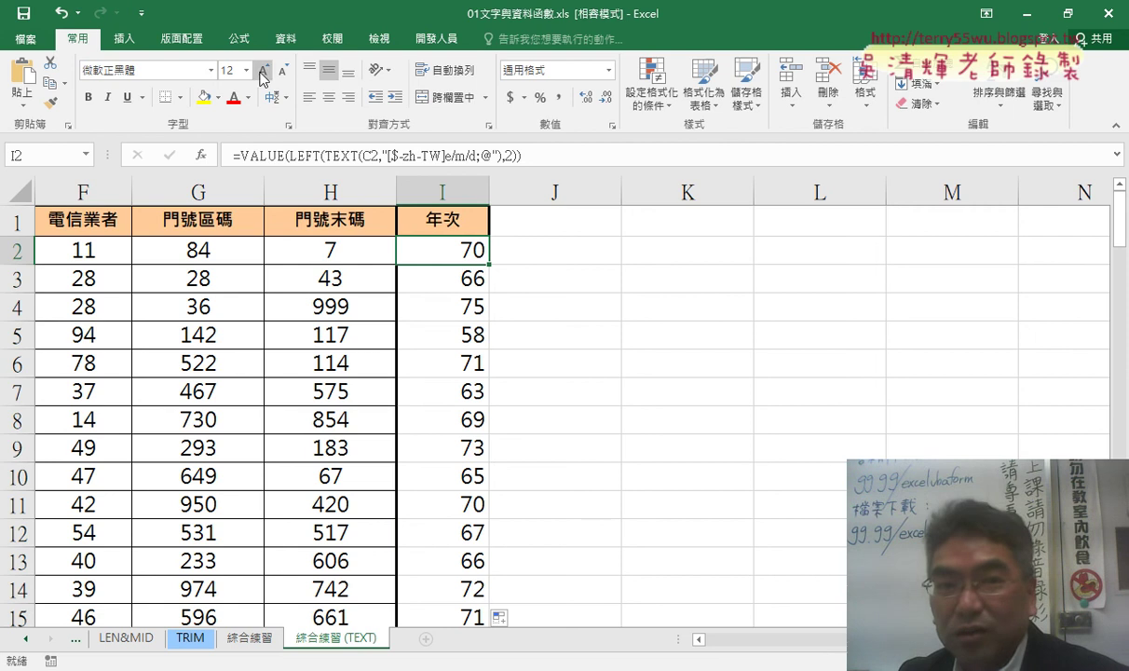
{"action": "left_click", "coordinate": [127, 39]}
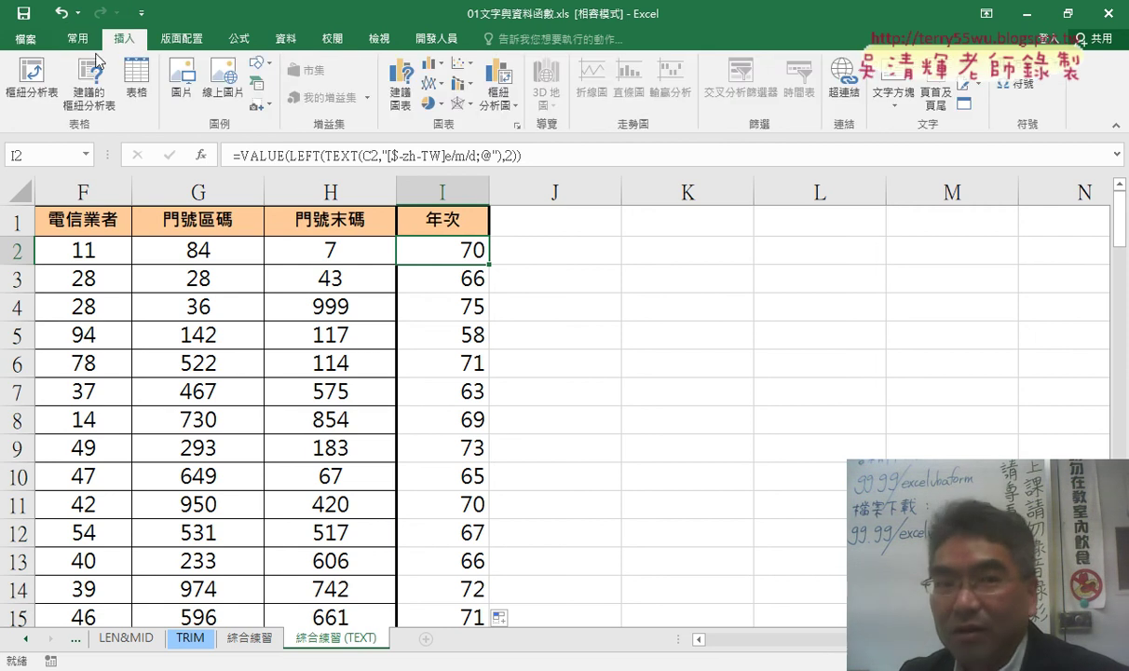
Create a PivotTable on a new sheet with 年次 as row labels and 加總 - 年次 as values
{"action": "left_click", "coordinate": [42, 82]}
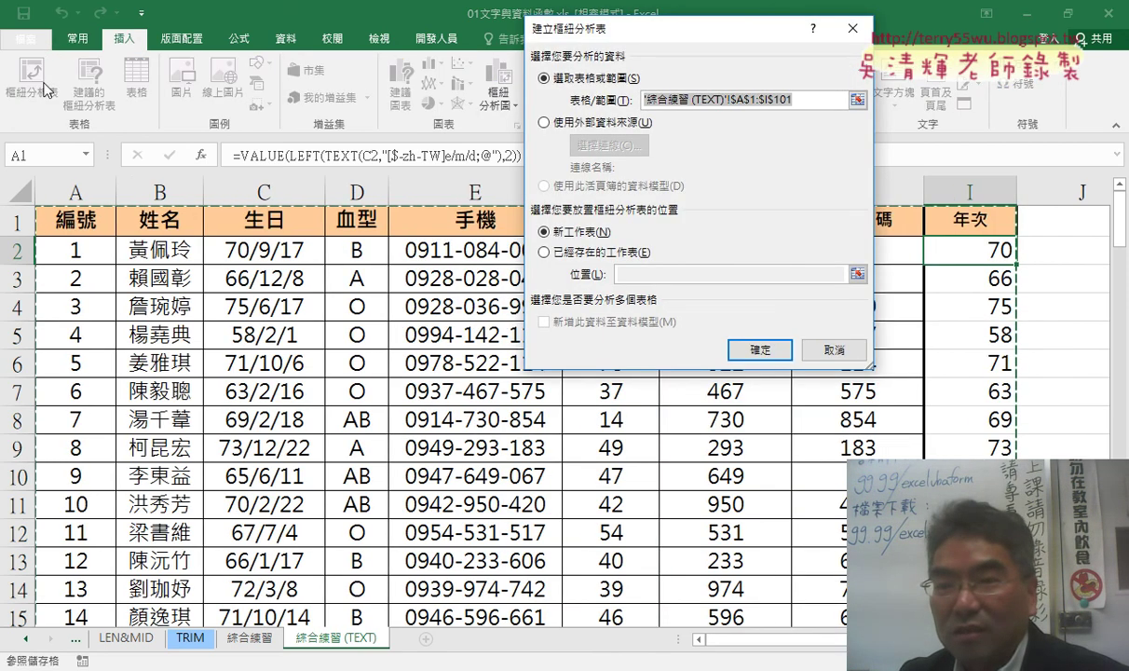
{"action": "left_click", "coordinate": [756, 348]}
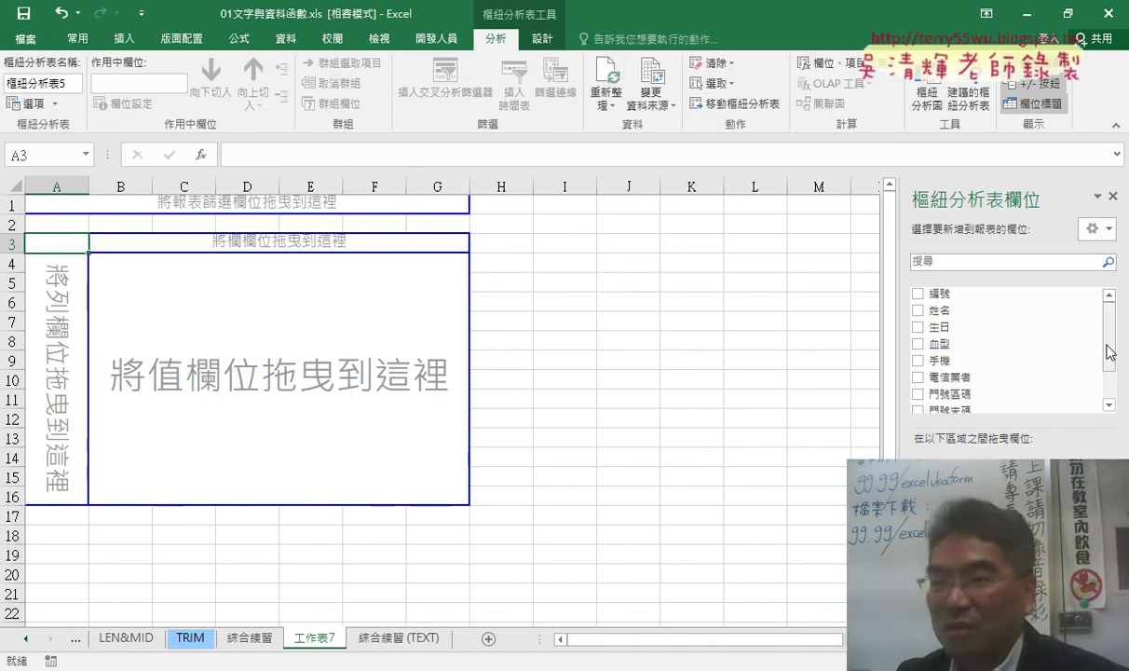
{"action": "left_click_drag", "start_coordinate": [1109, 352], "coordinate": [1109, 392]}
{"action": "left_click", "coordinate": [939, 381]}
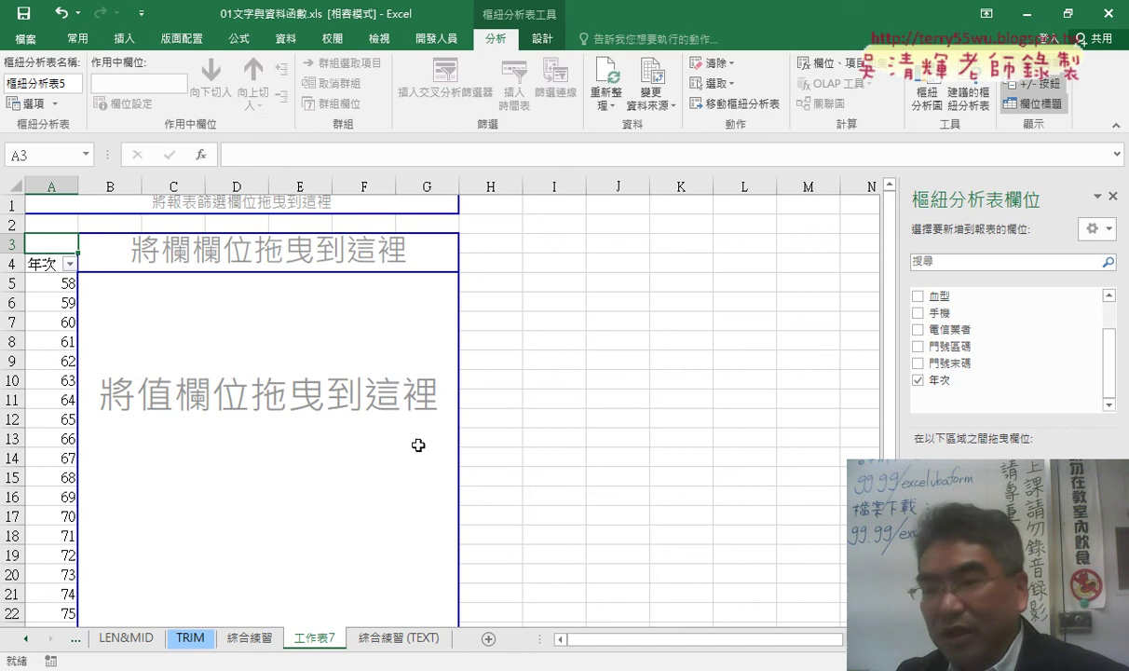
{"action": "mouse_move", "coordinate": [941, 379]}
{"action": "left_mouse_down"}
{"action": "mouse_move", "coordinate": [1001, 427]}
{"action": "mouse_move", "coordinate": [988, 503]}
{"action": "left_mouse_up"}
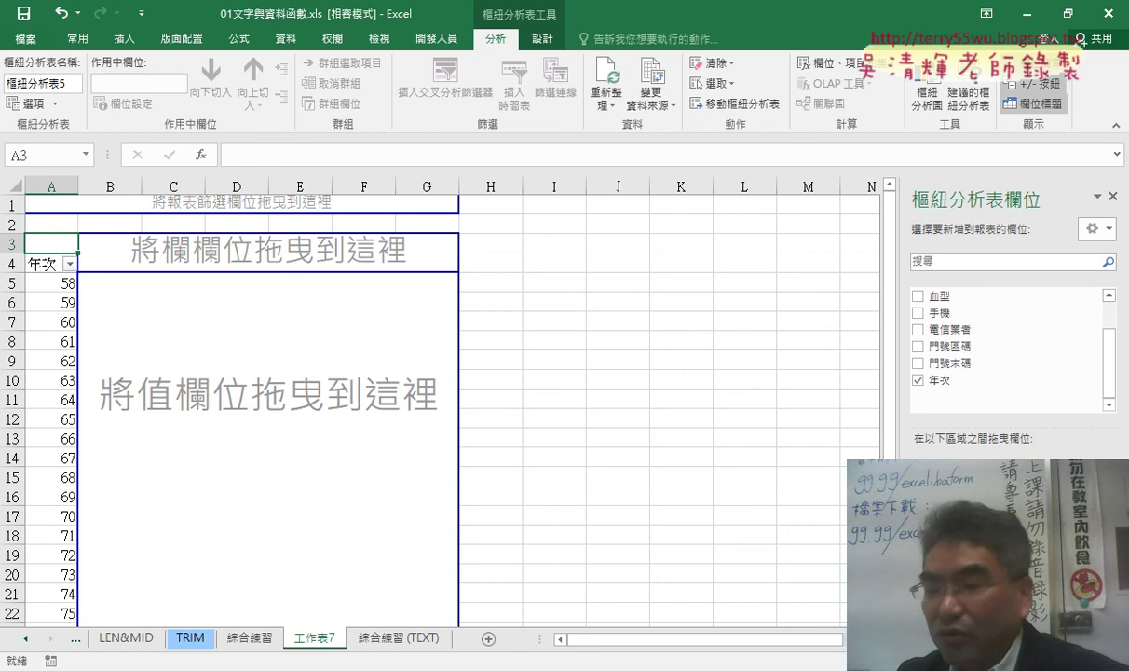
{"action": "left_click_drag", "start_coordinate": [988, 504], "coordinate": [1052, 596]}
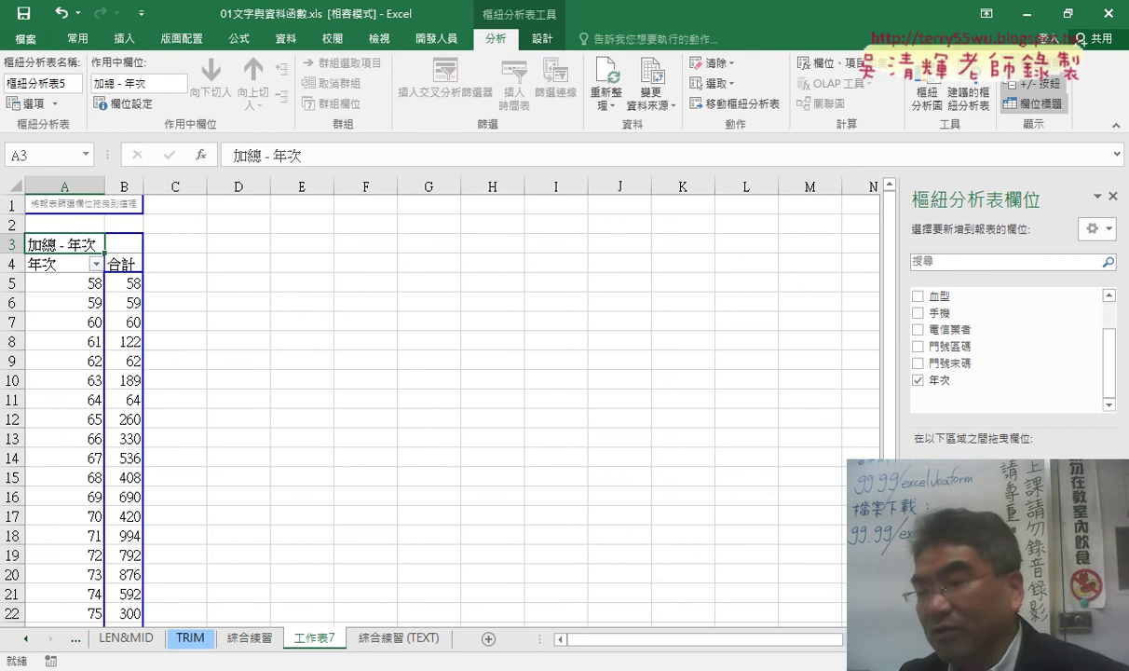
{"action": "left_click", "coordinate": [1052, 597]}
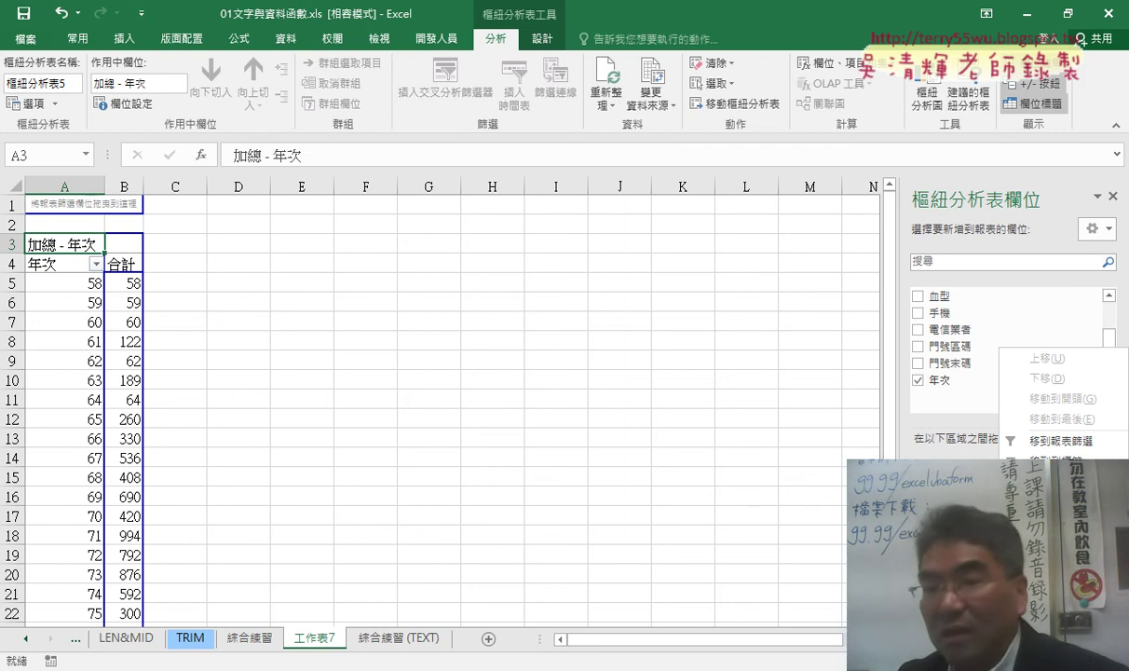
Change the 年次 value field to summarize by Count (項目個數) instead of Sum
{"action": "left_click", "coordinate": [1034, 550]}
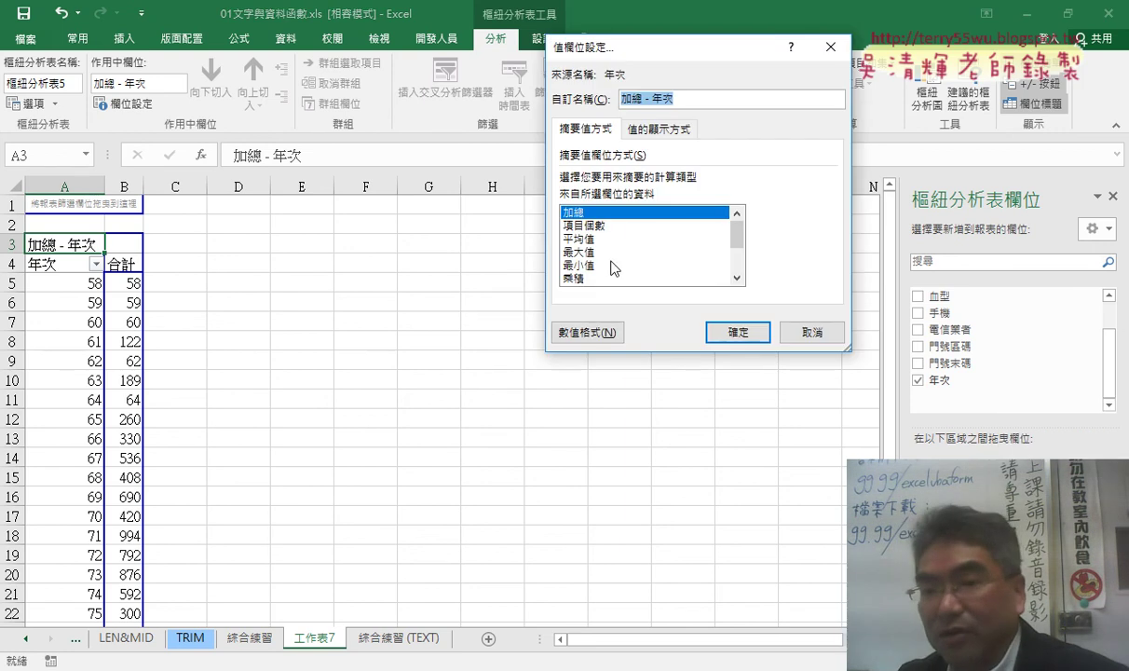
{"action": "left_click", "coordinate": [579, 227]}
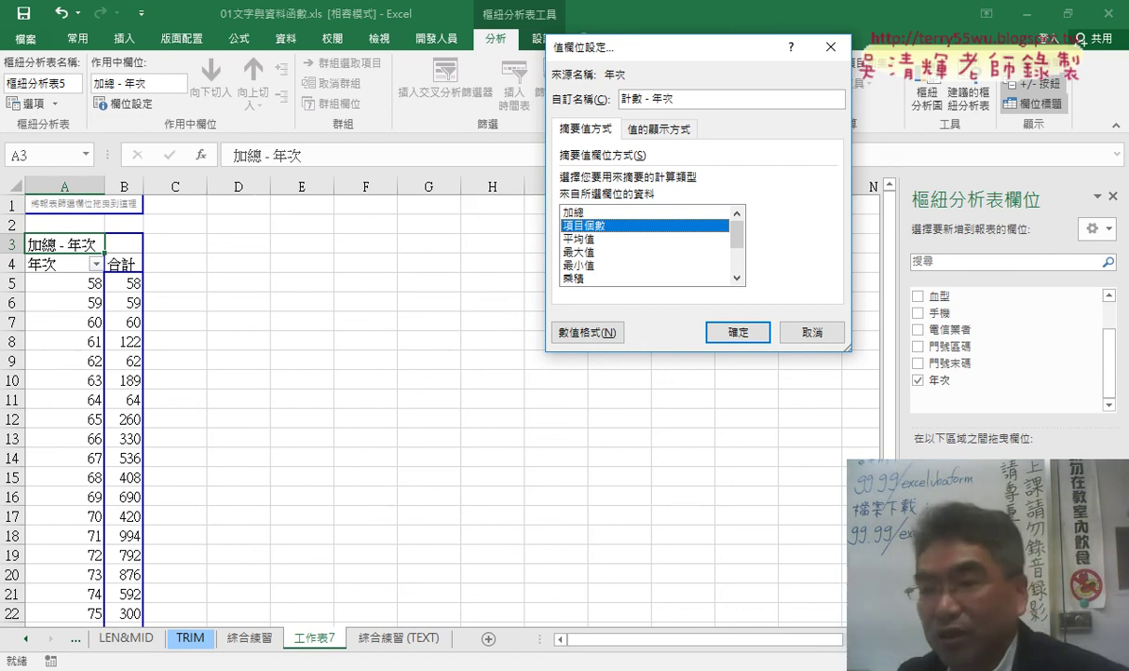
{"action": "left_click", "coordinate": [723, 329]}
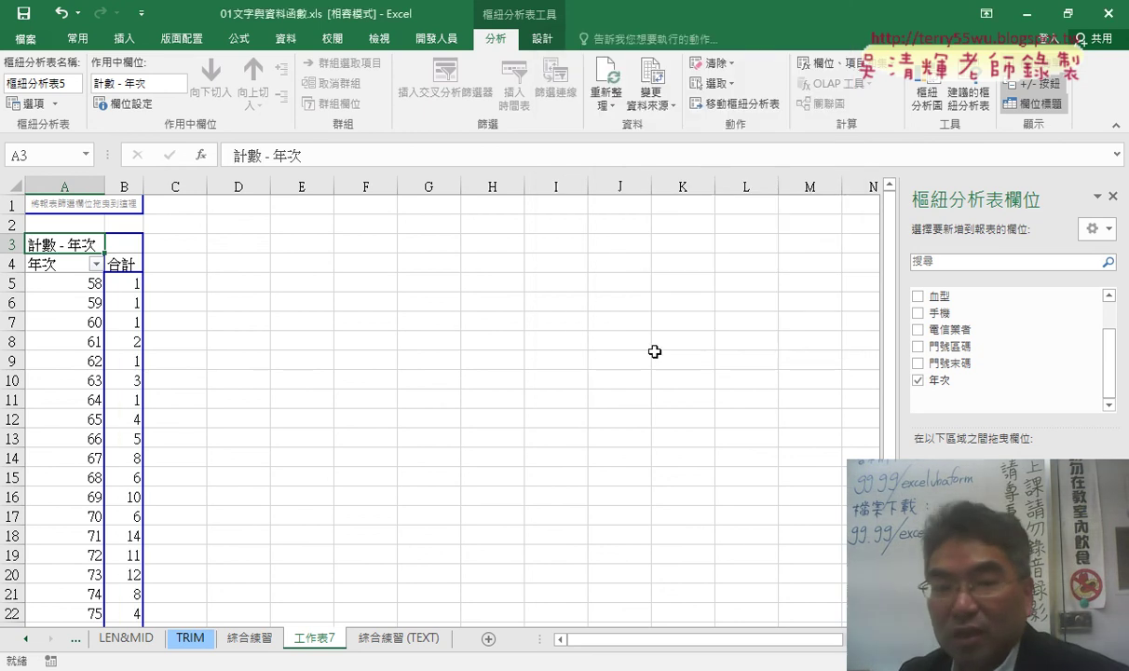
Group the 年次 row labels from 50 to 79 in intervals of 10
{"action": "right_click", "coordinate": [70, 318]}
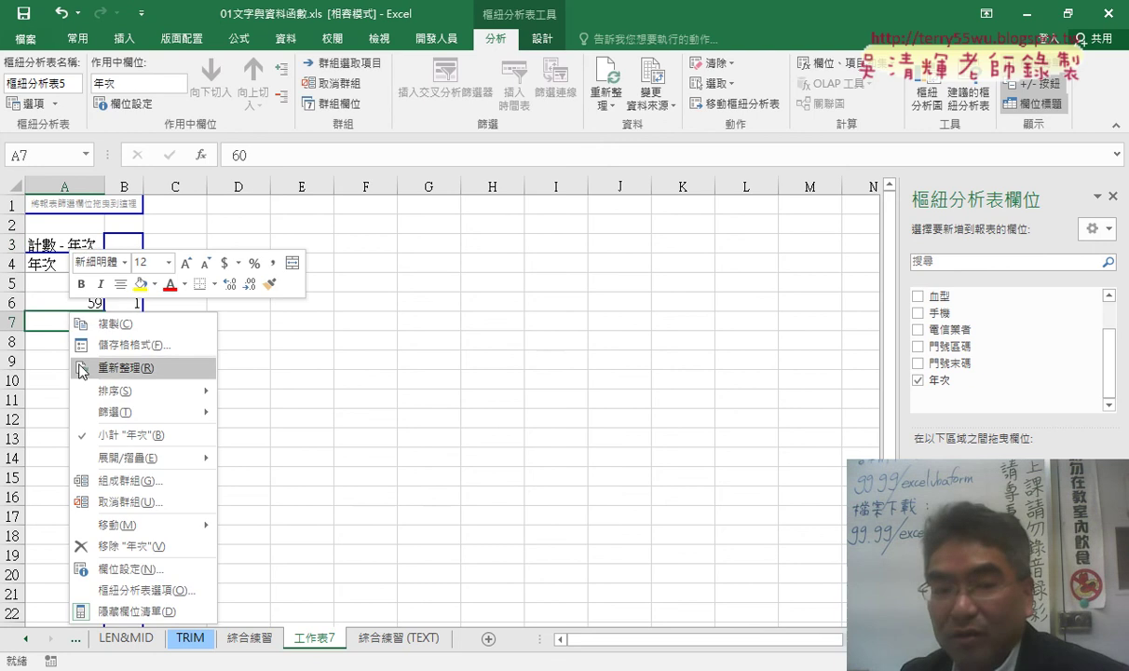
{"action": "left_click", "coordinate": [174, 481]}
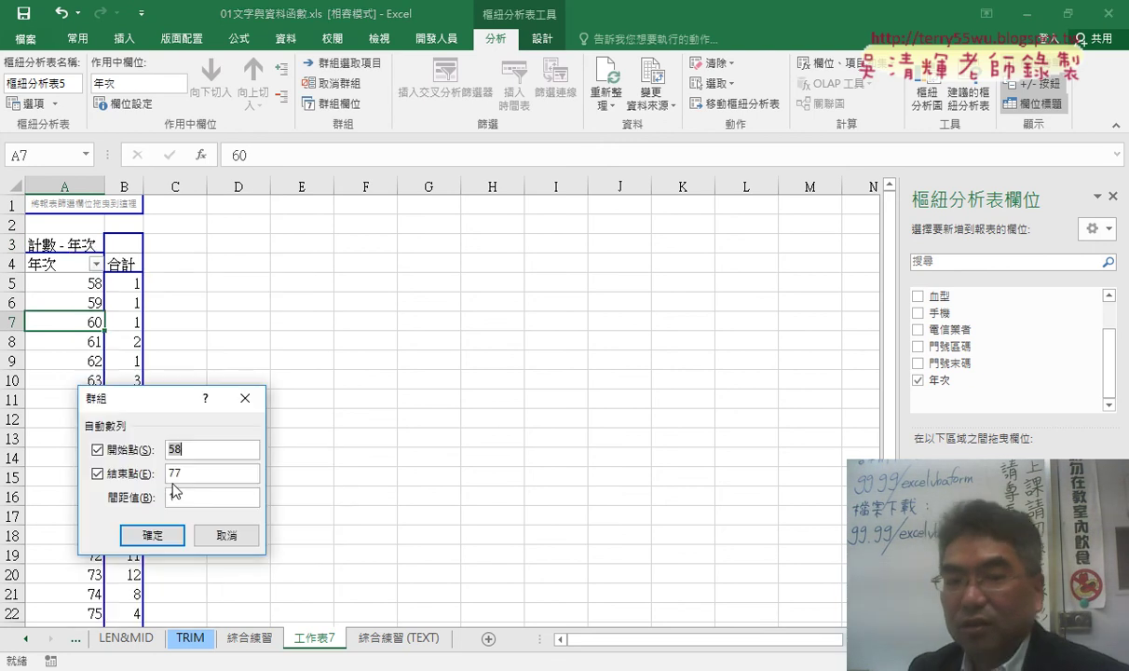
{"action": "left_click_drag", "start_coordinate": [155, 398], "coordinate": [370, 252]}
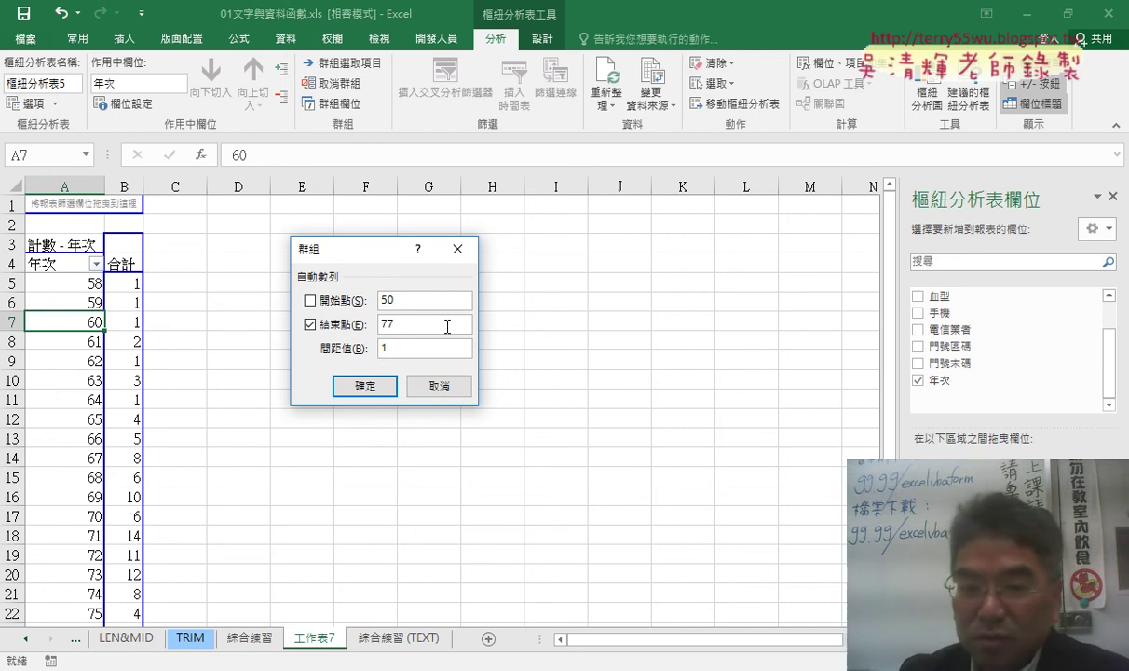
{"action": "type", "text": "50"}
{"action": "key", "text": "Tab"}
{"action": "type", "text": "79"}
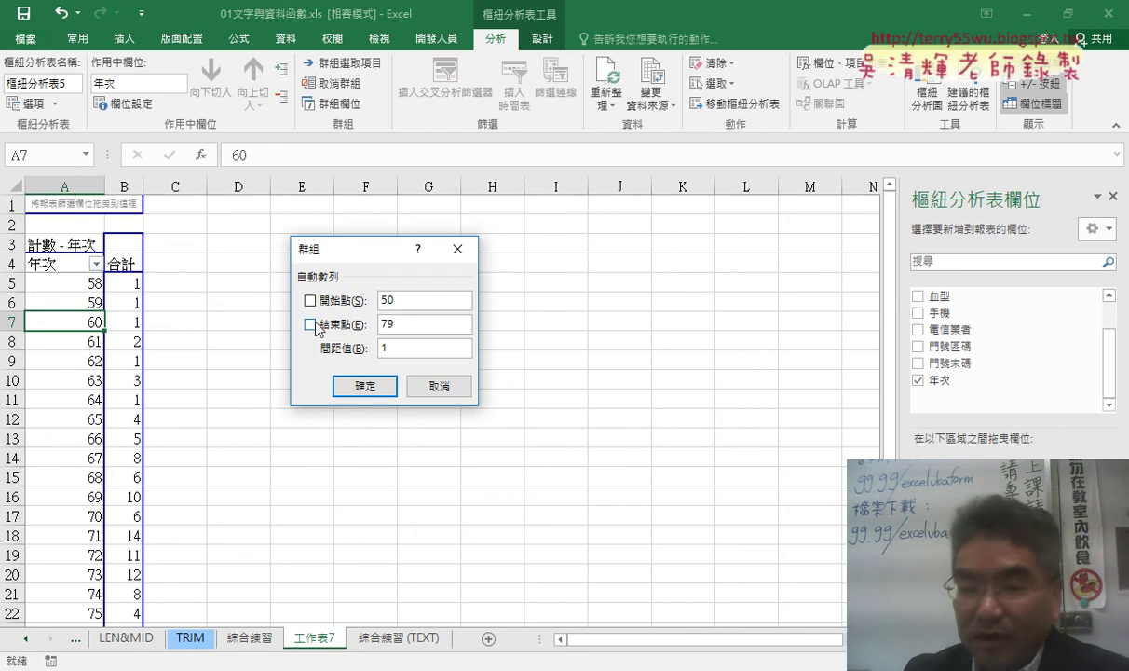
{"action": "left_click", "coordinate": [422, 347]}
{"action": "type", "text": "0"}
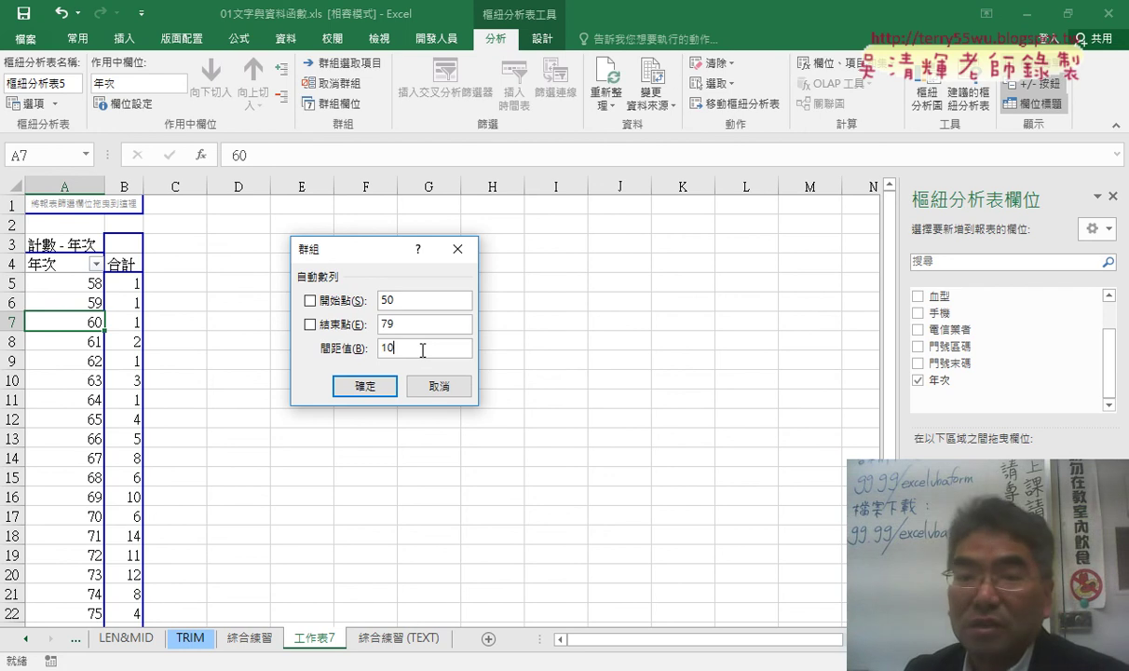
{"action": "left_click", "coordinate": [371, 391]}
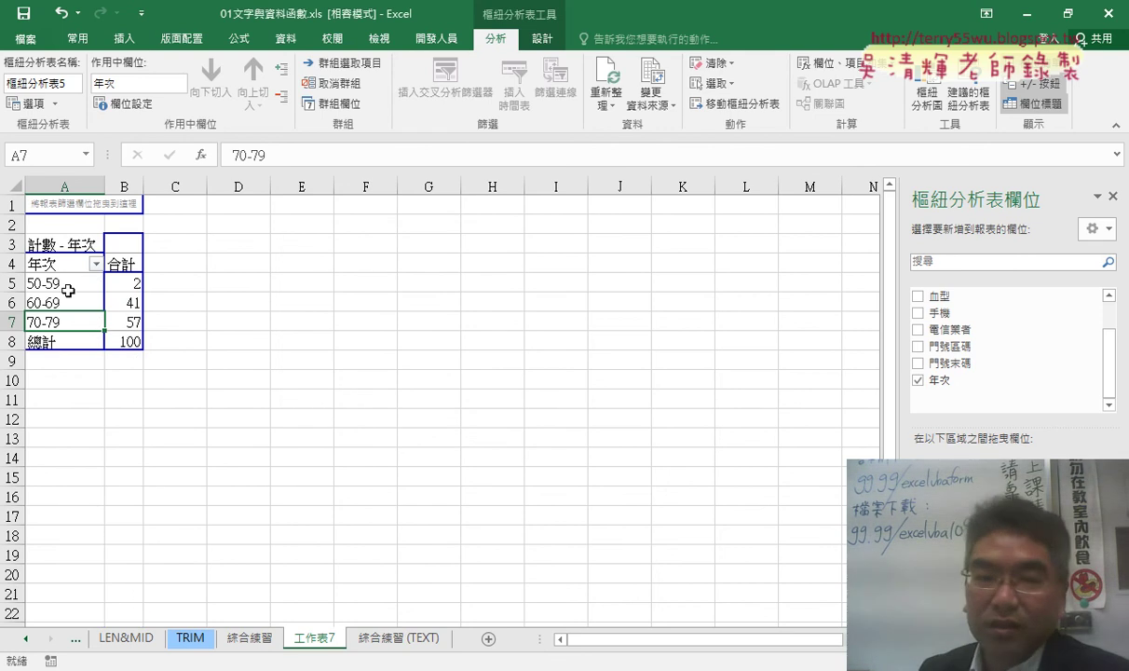
{"action": "left_click", "coordinate": [73, 285]}
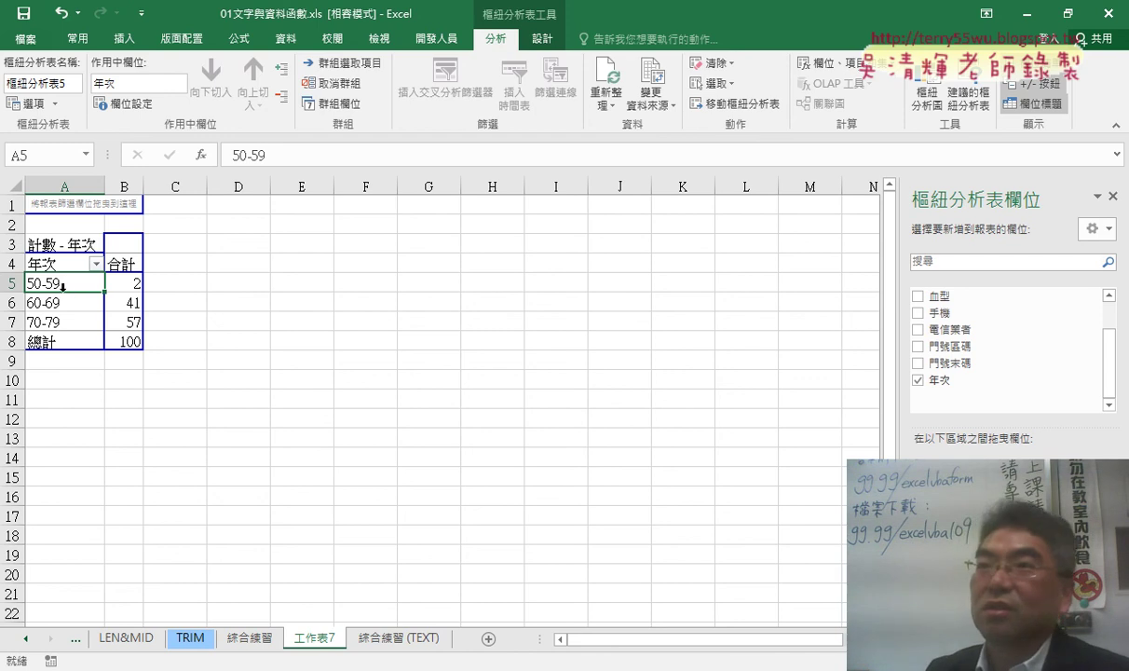
{"action": "left_click", "coordinate": [59, 323]}
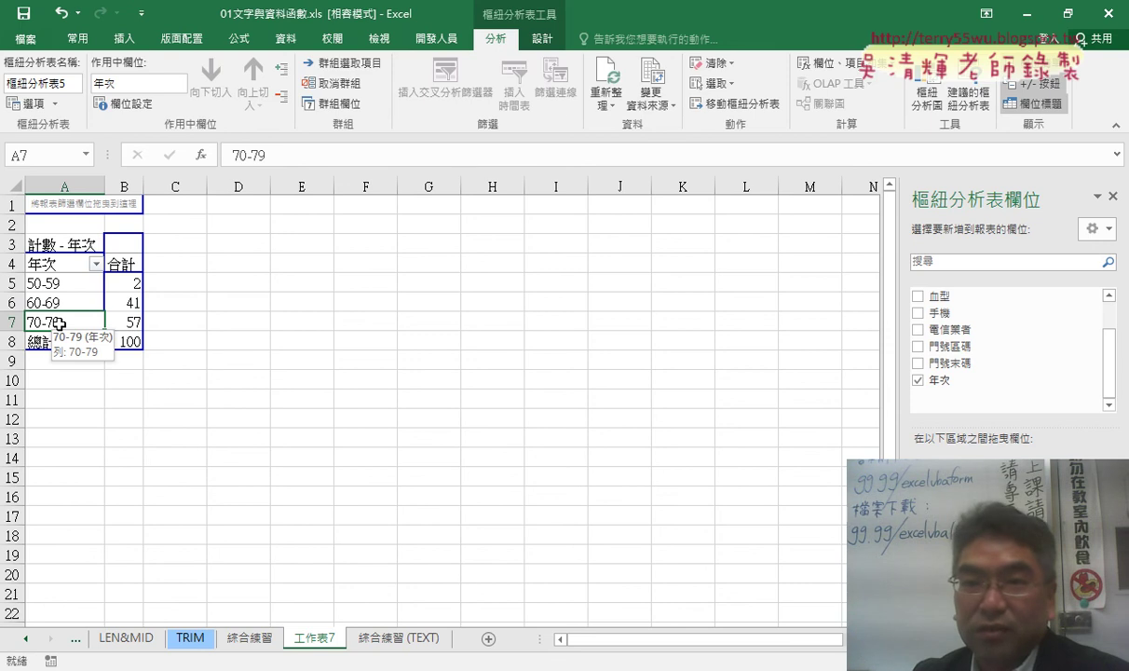
{"action": "left_click", "coordinate": [556, 37]}
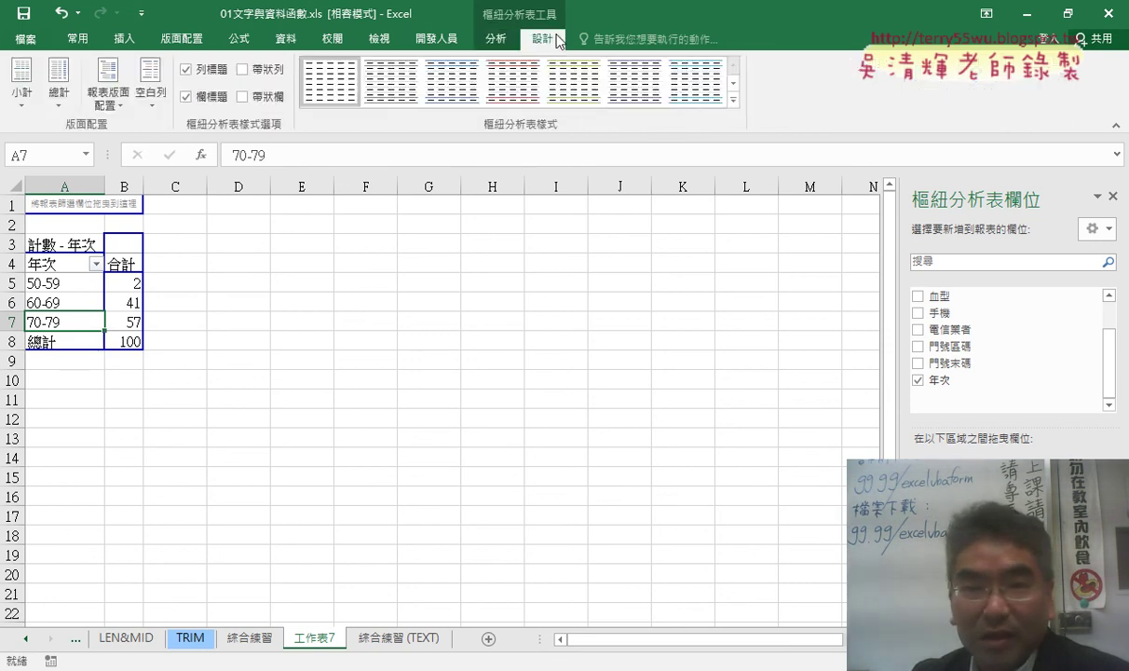
{"action": "left_click", "coordinate": [503, 39]}
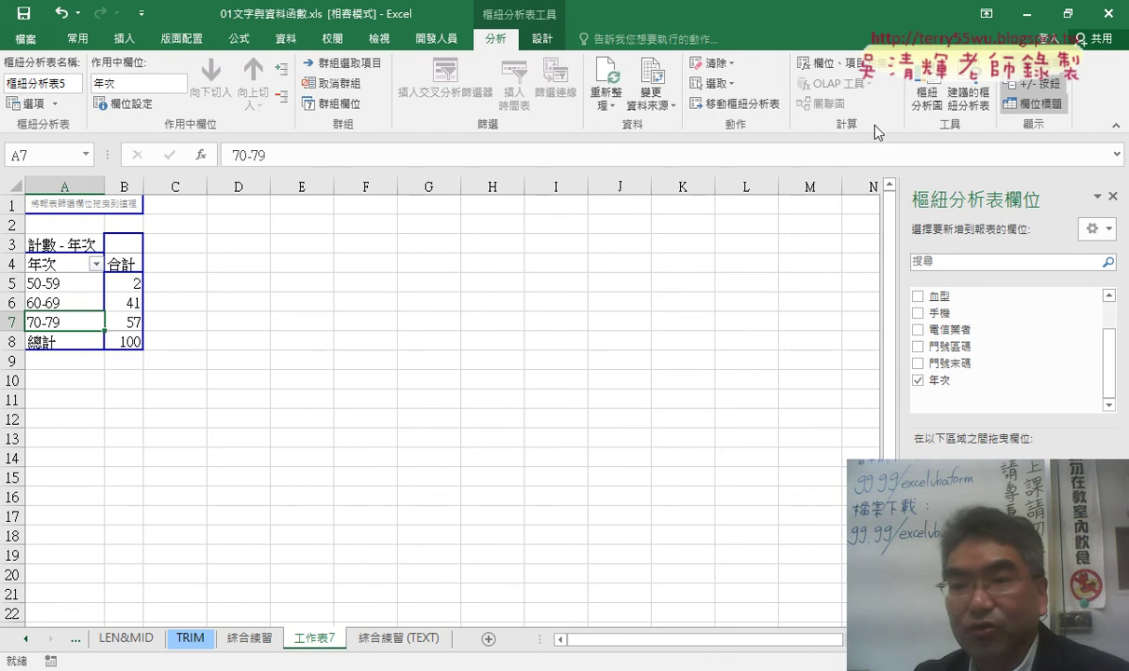
Add an enlarged clustered column pivot chart beside the pivot, then return to 綜合練習 (TEXT)
{"action": "left_click", "coordinate": [921, 97]}
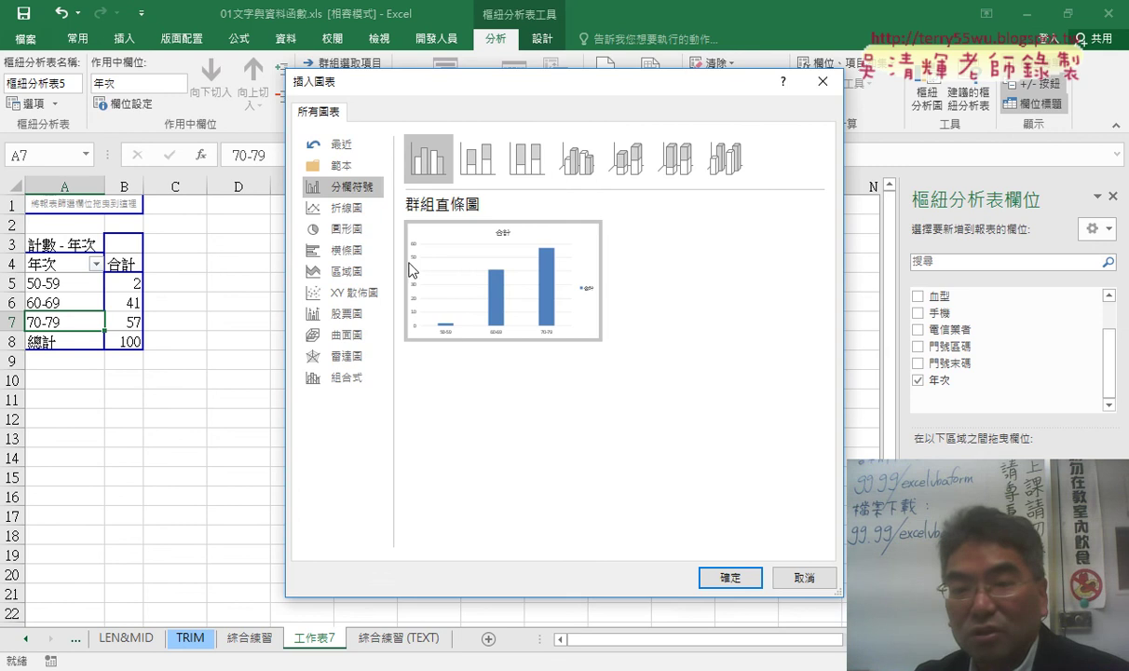
{"action": "left_click", "coordinate": [728, 579]}
{"action": "left_click_drag", "start_coordinate": [529, 298], "coordinate": [452, 208]}
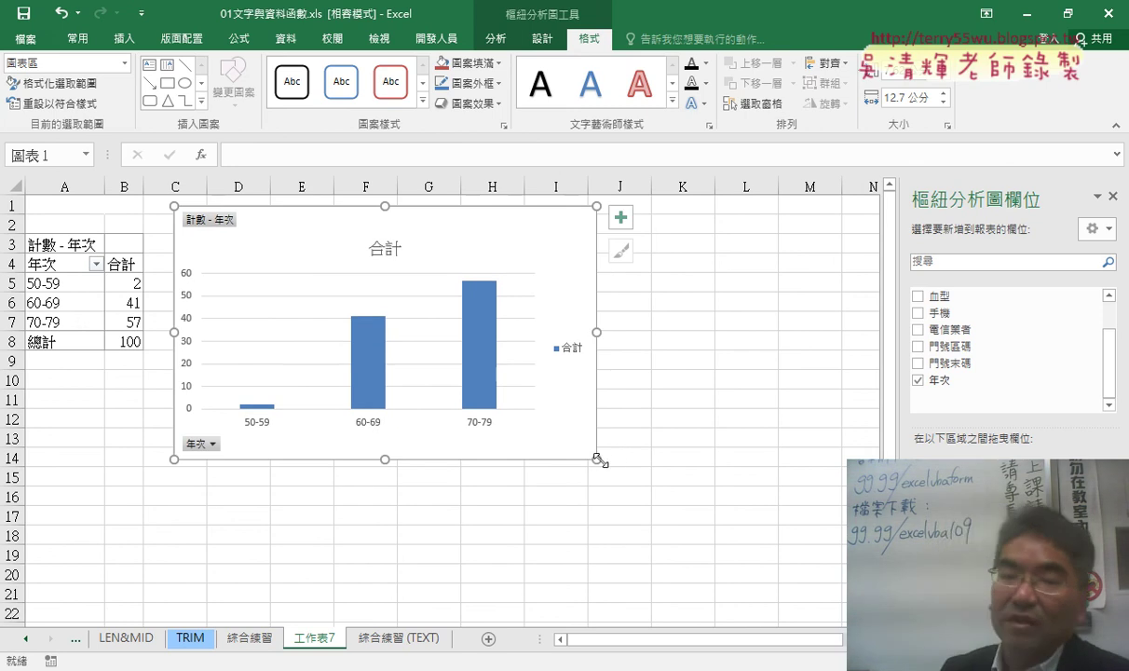
{"action": "left_click_drag", "start_coordinate": [598, 460], "coordinate": [732, 561]}
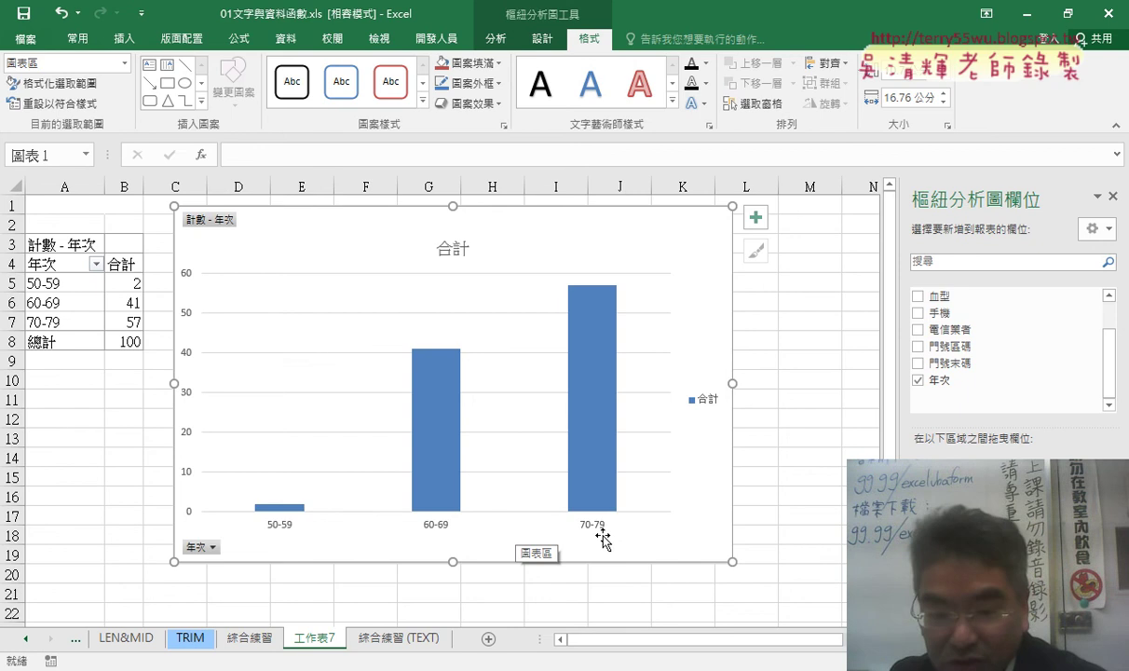
{"action": "left_click", "coordinate": [396, 637]}
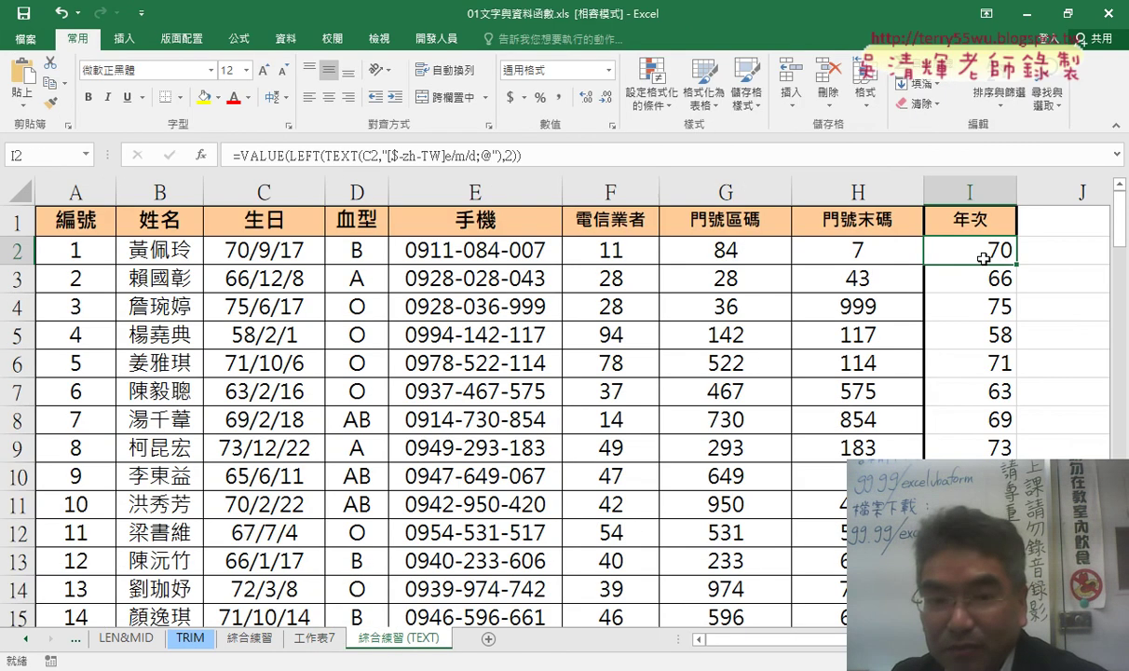
{"action": "left_click", "coordinate": [261, 247]}
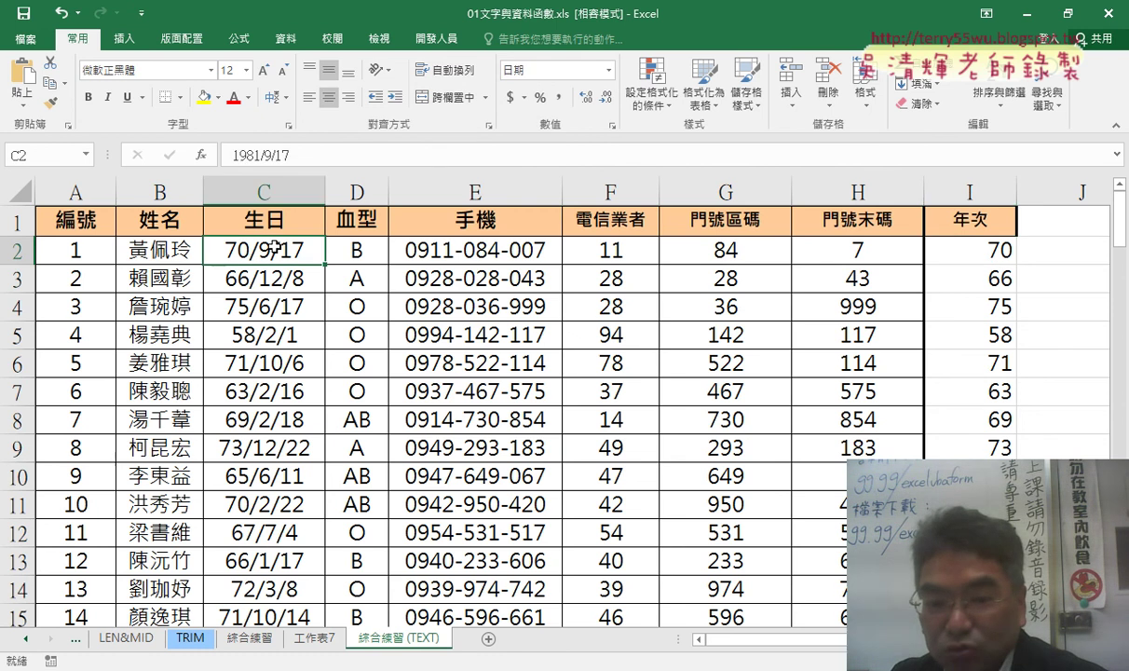
{"action": "right_click", "coordinate": [275, 246]}
{"action": "left_click", "coordinate": [333, 556]}
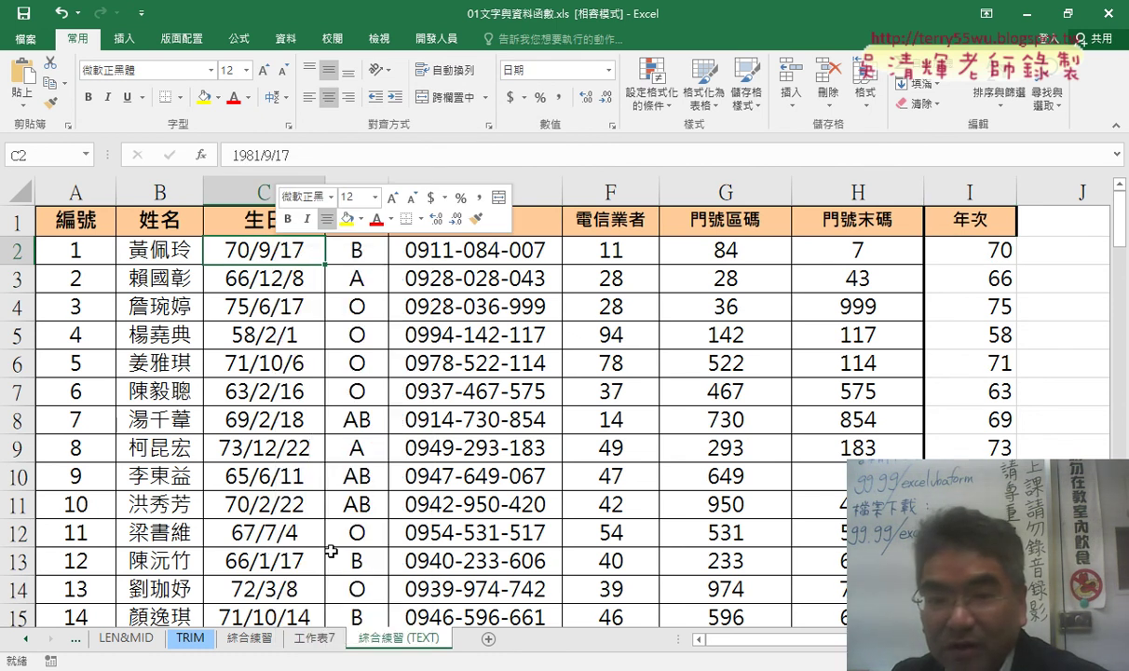
{"action": "left_click_drag", "start_coordinate": [345, 198], "coordinate": [627, 98]}
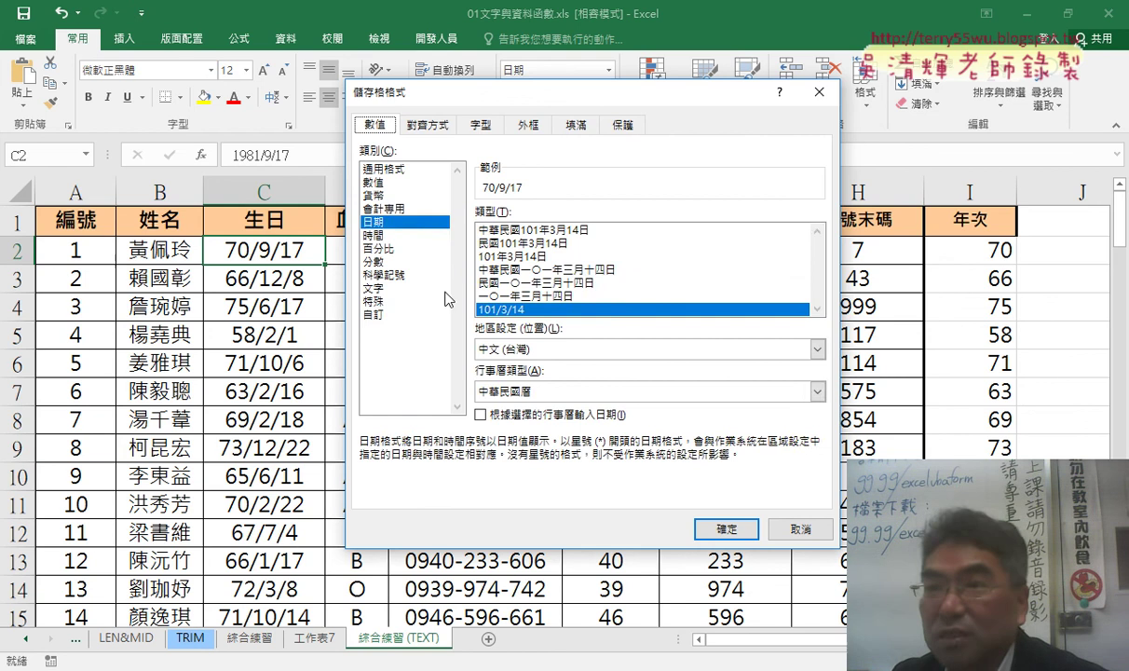
{"action": "left_click", "coordinate": [372, 314]}
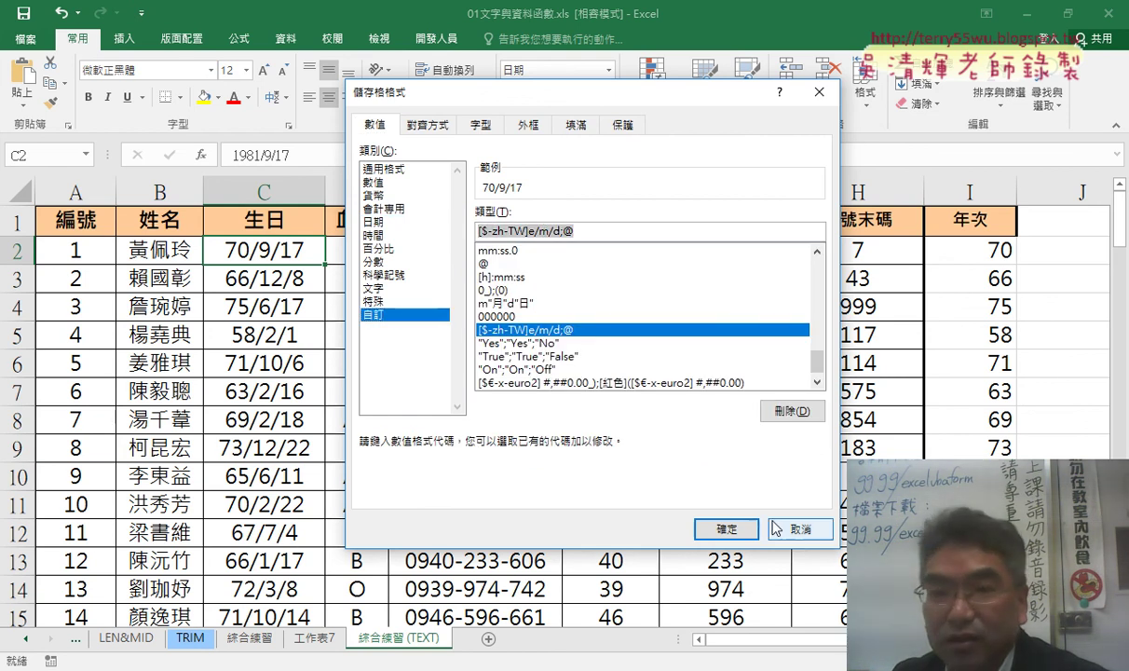
{"action": "left_click", "coordinate": [732, 528]}
{"action": "left_click", "coordinate": [940, 244]}
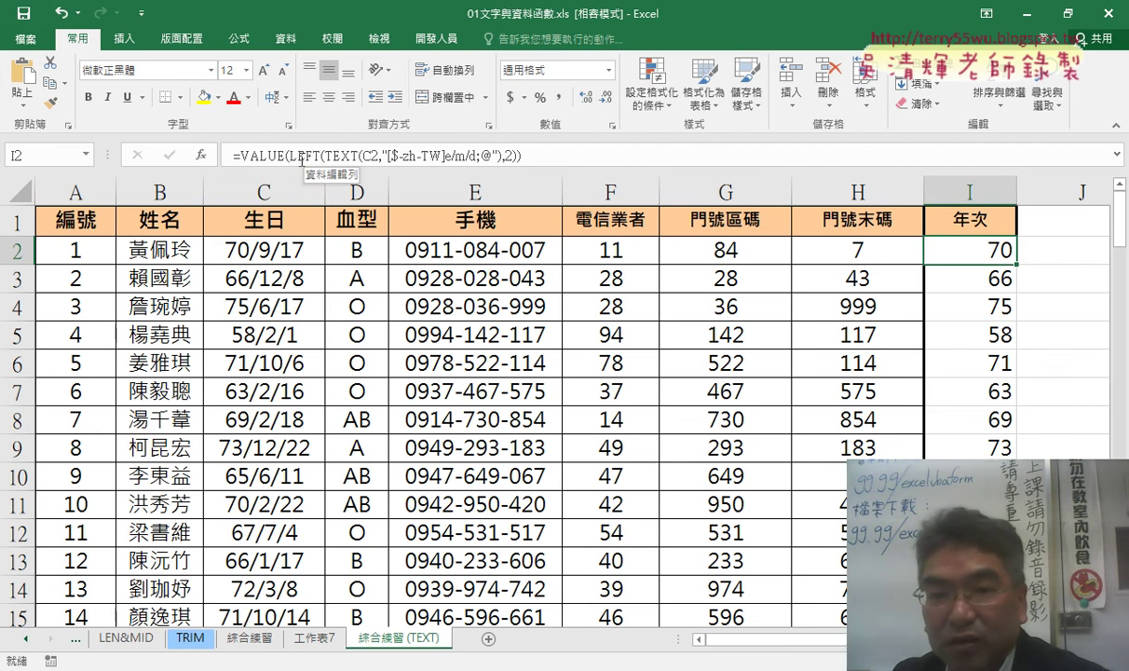
Select LEFT(TEXT(C2,"[$-zh-TW]e/m/d;@"),2) inside I2's VALUE formula in the formula bar
{"action": "left_click_drag", "start_coordinate": [288, 155], "coordinate": [517, 159]}
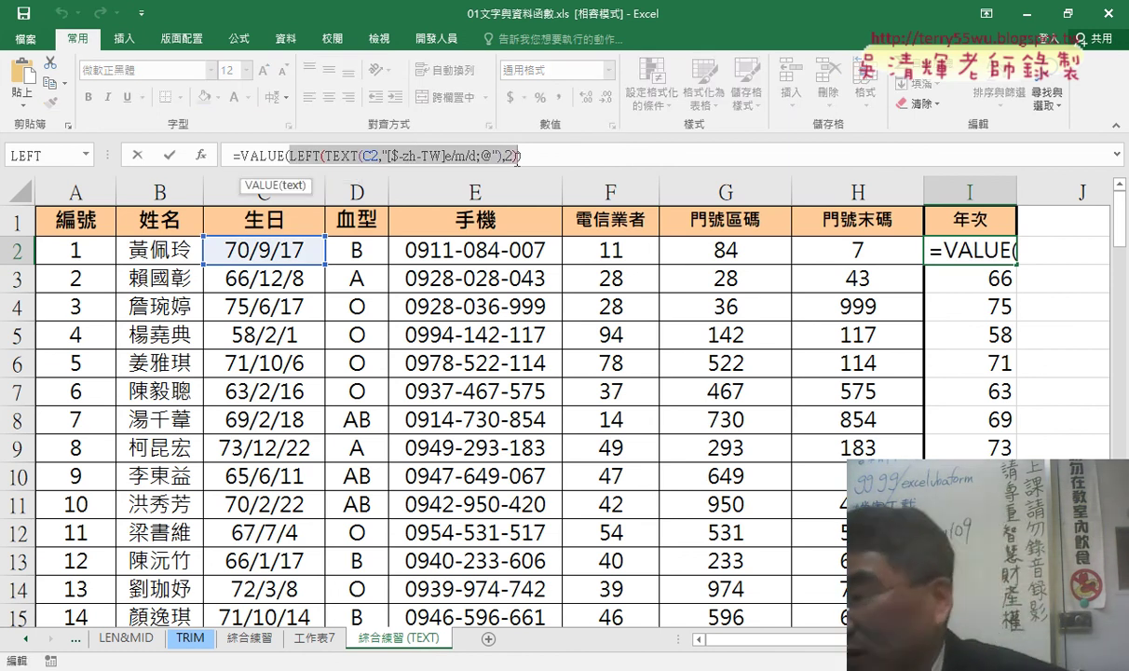